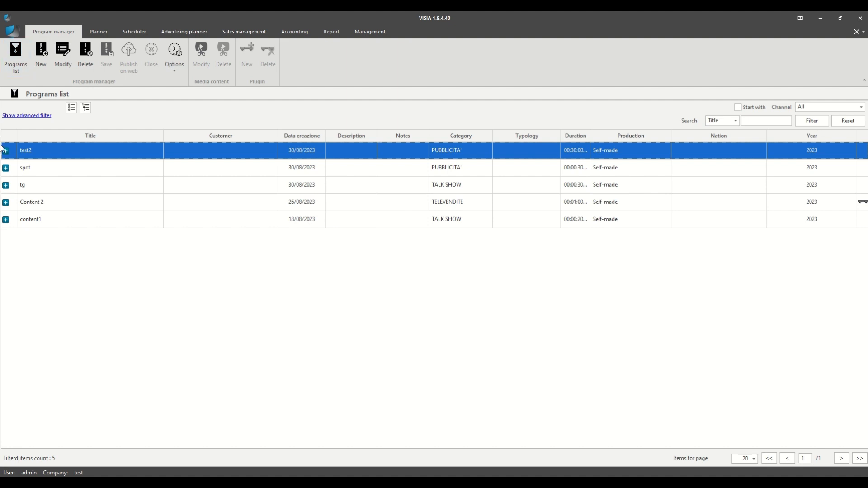
Open the program test2 from the programs list for editing
click(6, 151)
click(6, 151)
double_click(82, 146)
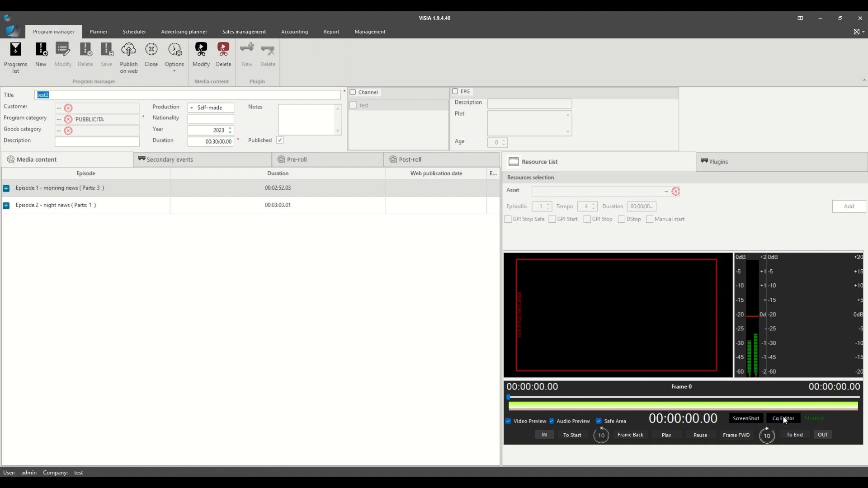
Load the asset 25-05-23-2PT as the resource and open its frame at about 00:01:27 in the CG Editor
click(666, 191)
double_click(185, 138)
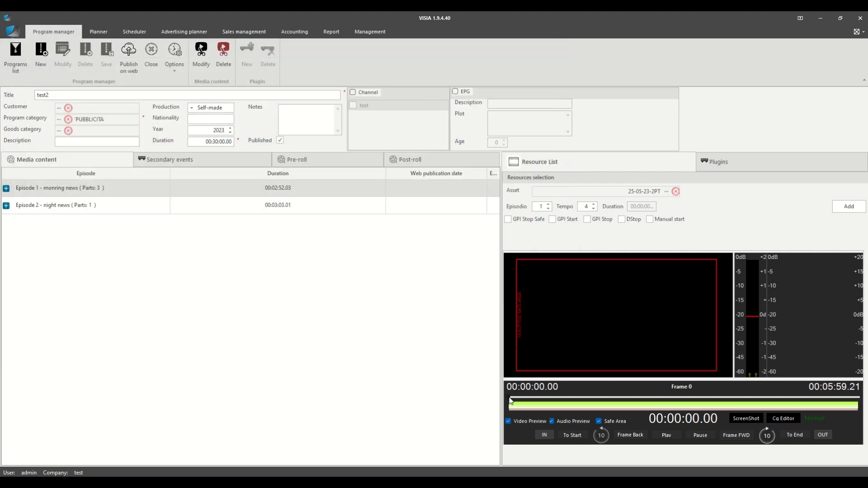
drag(509, 397, 593, 400)
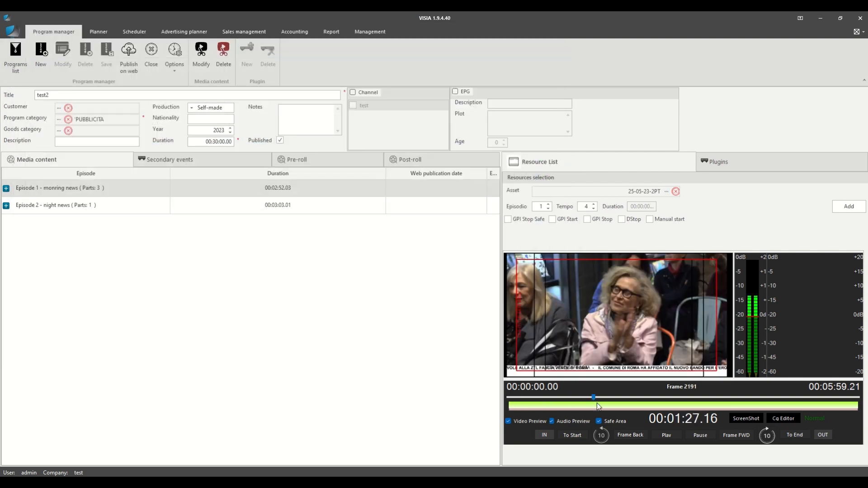
click(783, 418)
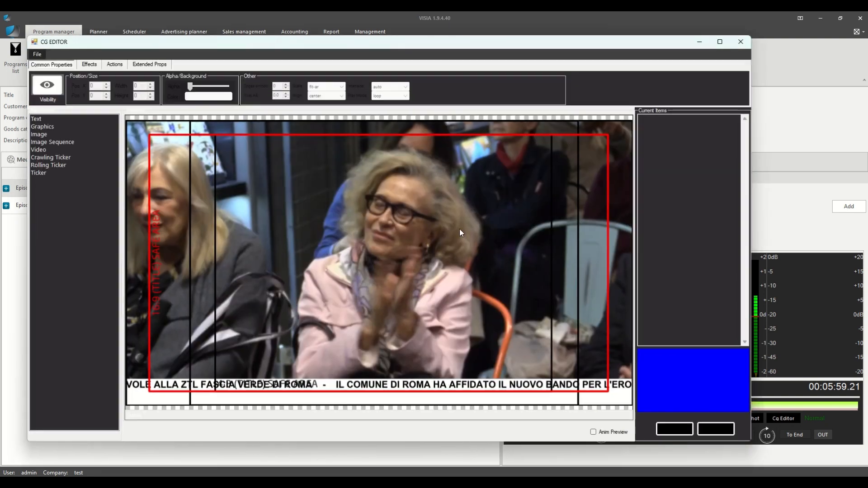
Look through the available CG item types, from Text and Graphics to Video and the tickers
click(36, 120)
click(184, 157)
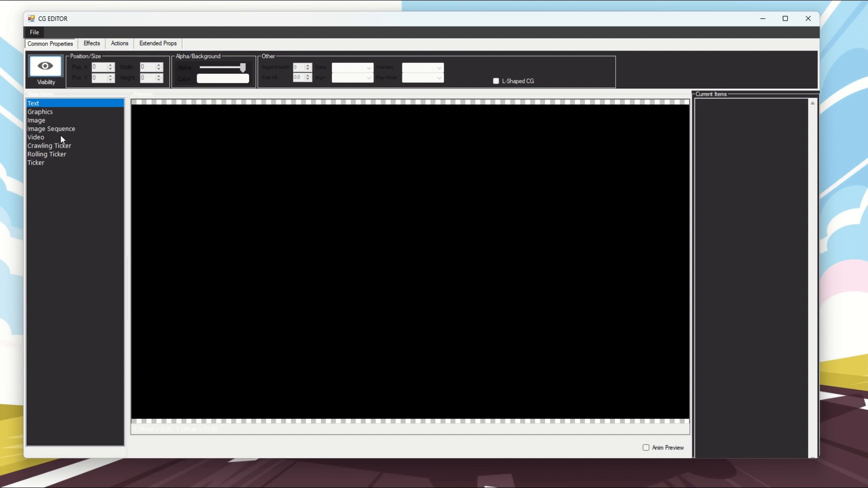
click(66, 111)
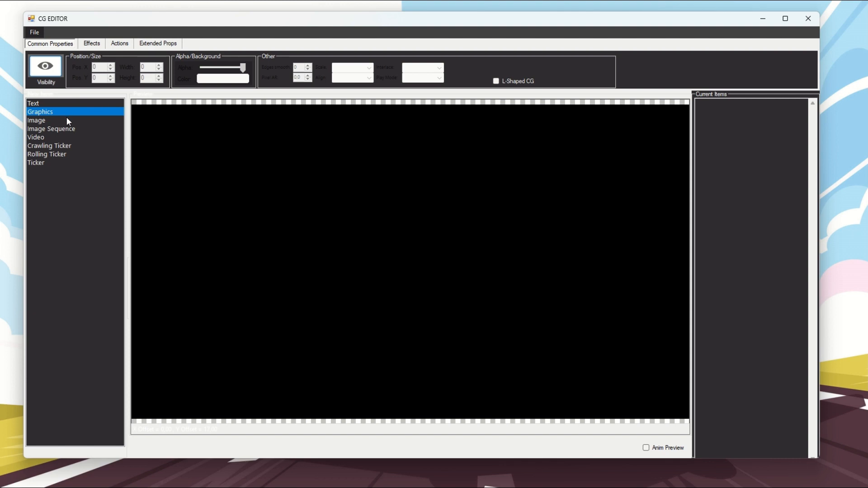
click(67, 119)
click(70, 129)
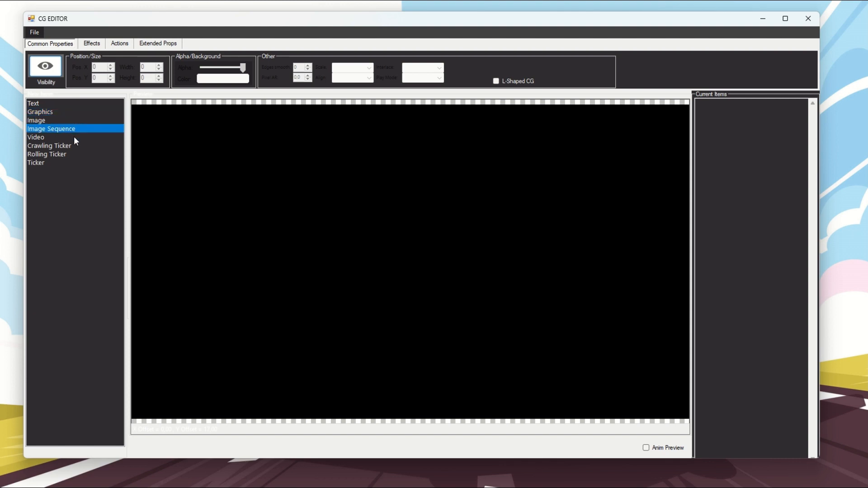
click(74, 138)
click(76, 145)
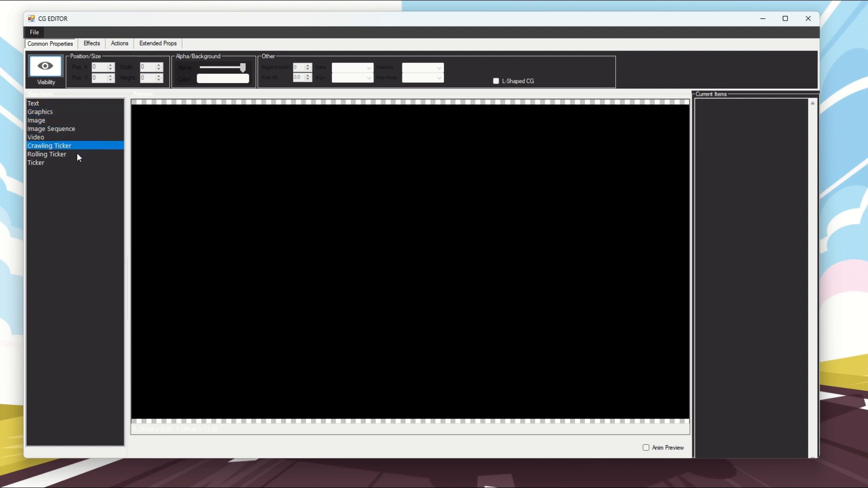
click(77, 155)
click(78, 162)
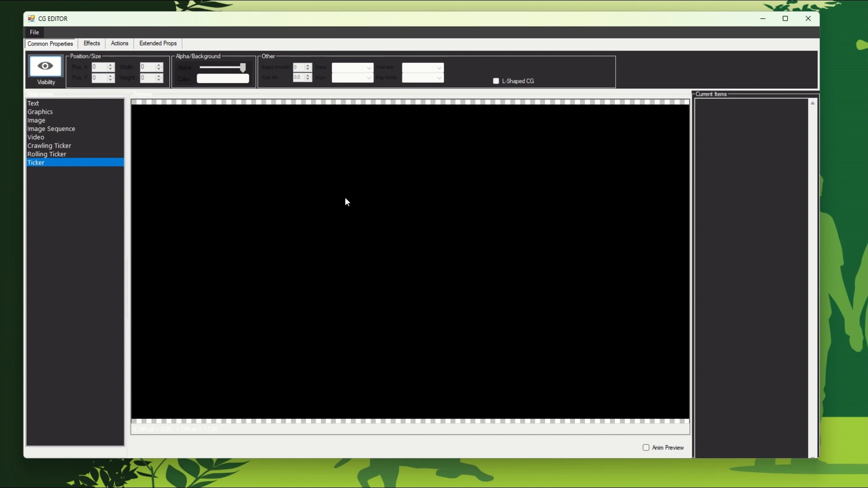
Place a text item on the canvas at about X 691, Y 304 and call up its object options in the current items
drag(34, 103, 333, 194)
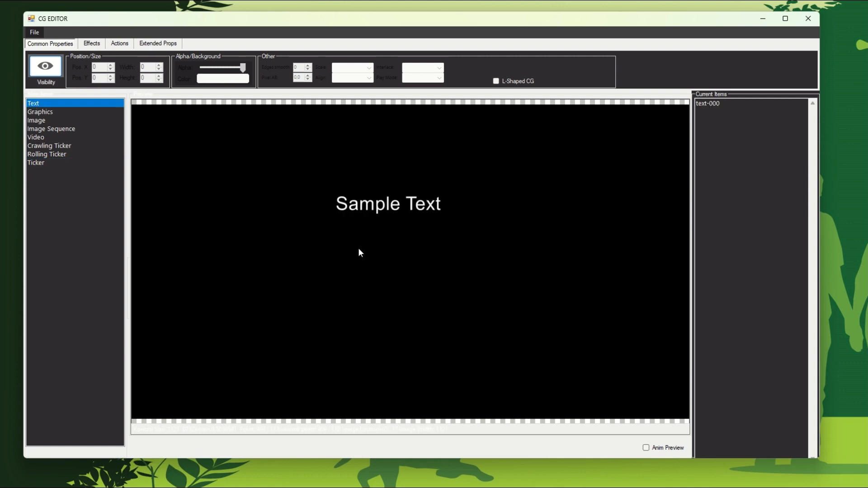
click(402, 202)
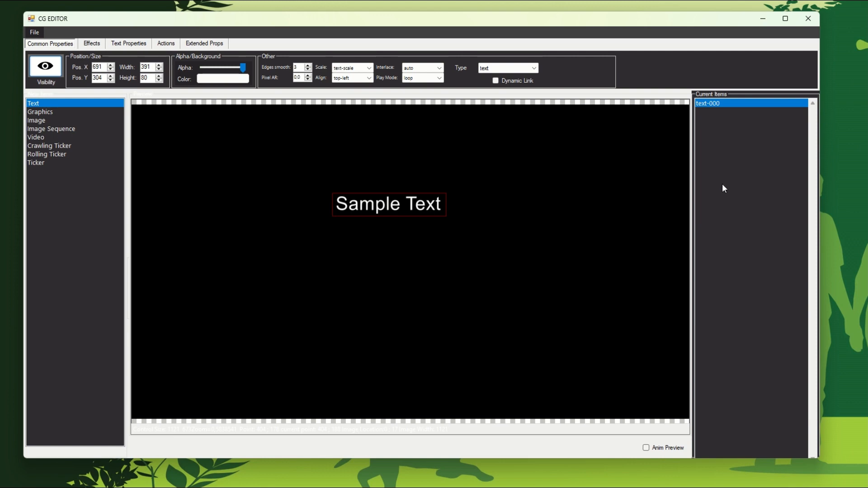
right_click(708, 106)
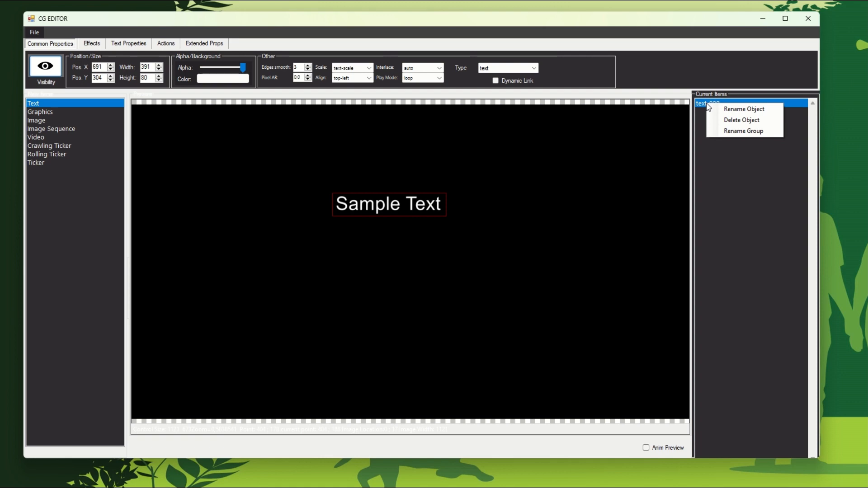
click(590, 156)
click(710, 104)
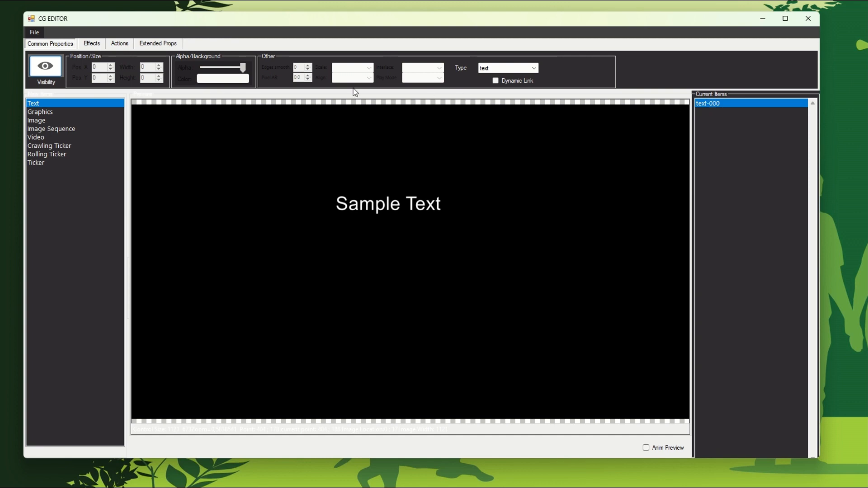
View the common properties, effects and actions settings for the text item
click(55, 43)
click(94, 44)
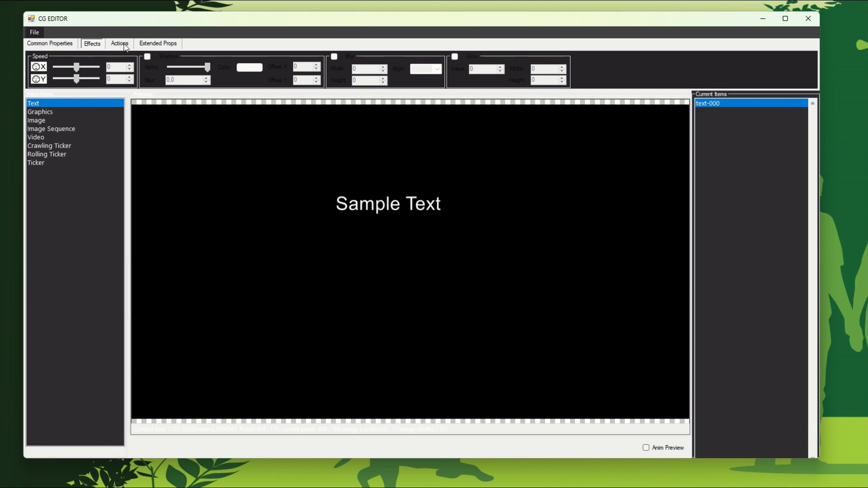
click(126, 47)
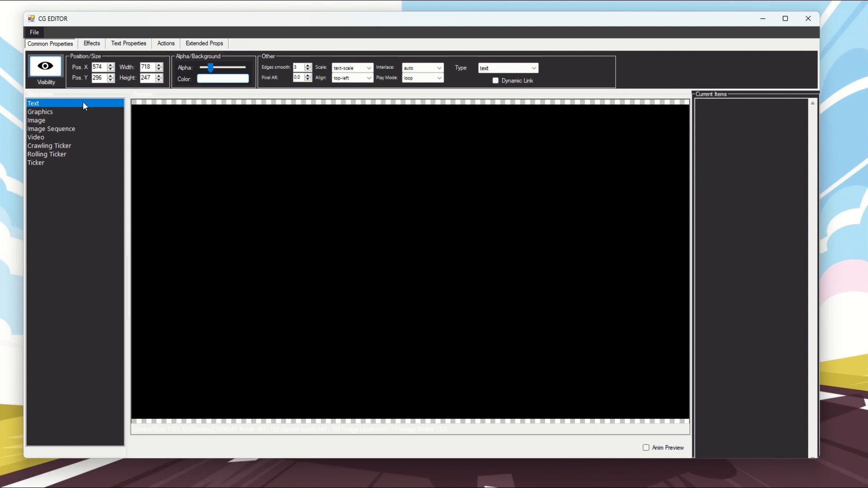
Place a text item at about X 638, Y 321 and stretch it to about 634 by 244
drag(83, 103, 318, 200)
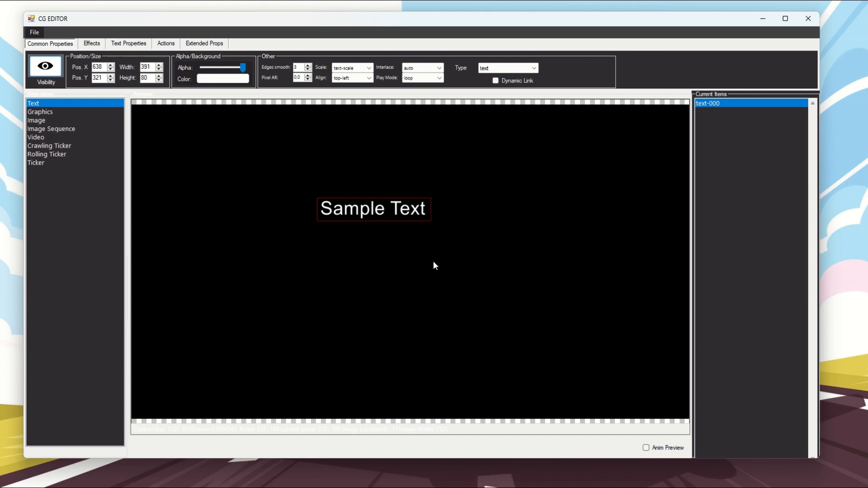
drag(384, 221, 384, 268)
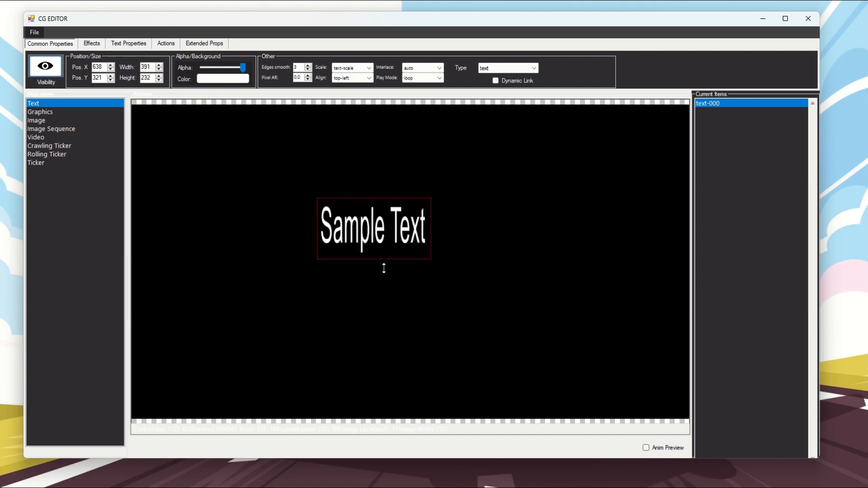
drag(429, 242, 501, 244)
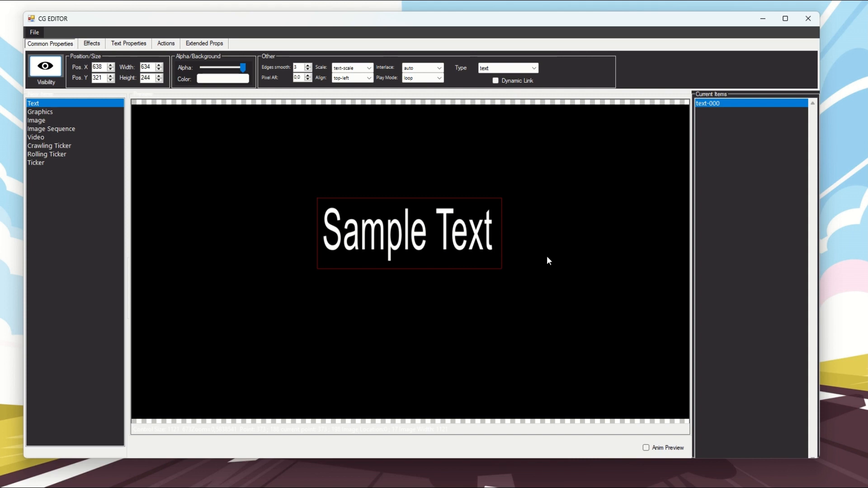
right_click(720, 104)
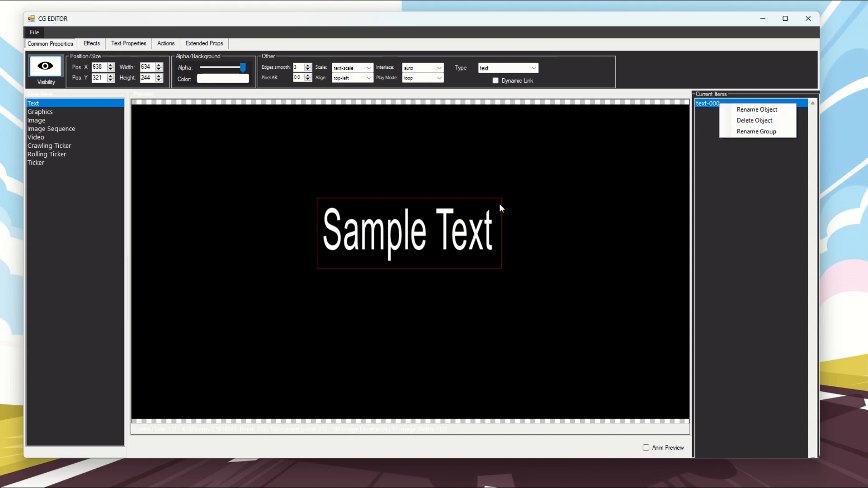
click(462, 233)
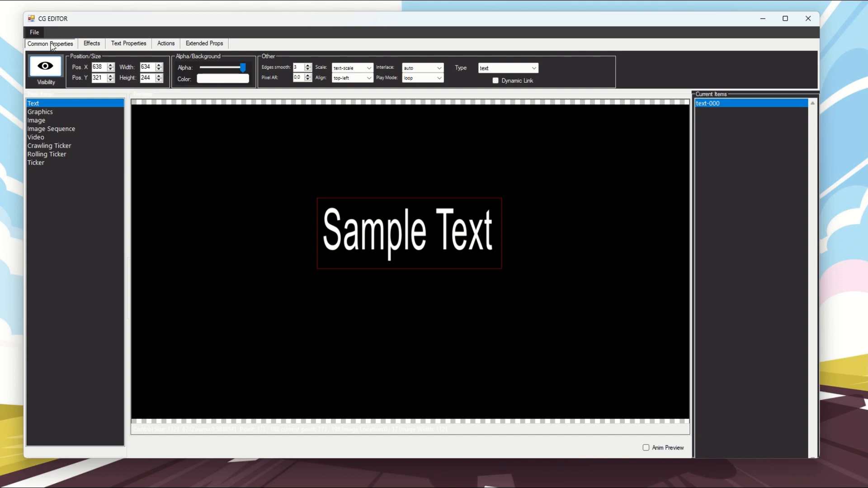
Nudge the text item's X position to 640 and bring it back to 638
click(110, 65)
click(110, 65)
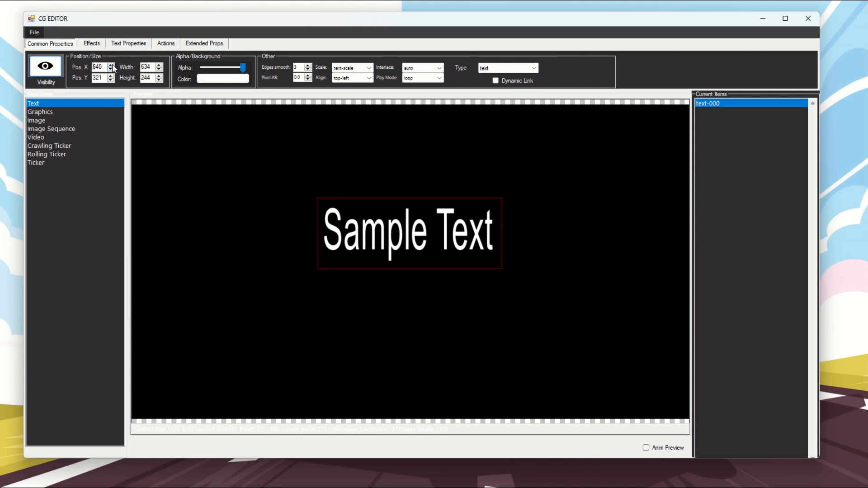
click(111, 70)
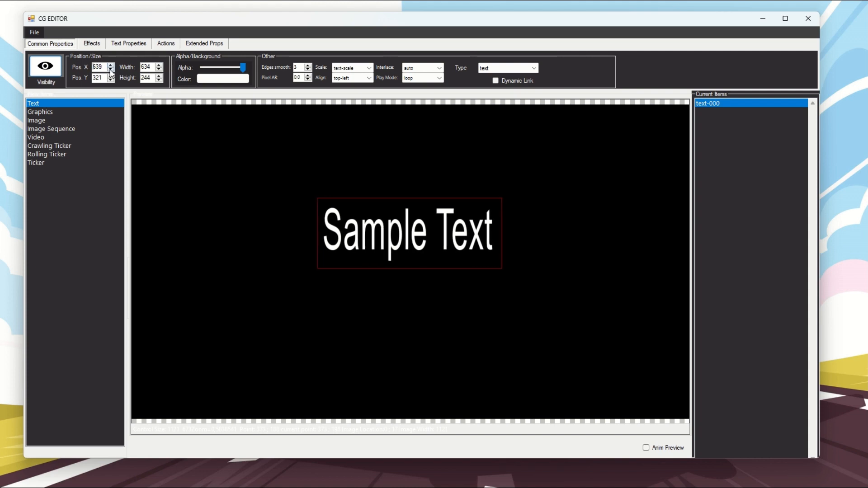
click(110, 73)
Give the text item a roughly half-transparent dark red background with red 187, green 0 and blue 26
mouse_move(242, 67)
mouse_down()
mouse_move(209, 69)
mouse_move(251, 70)
mouse_up()
click(230, 78)
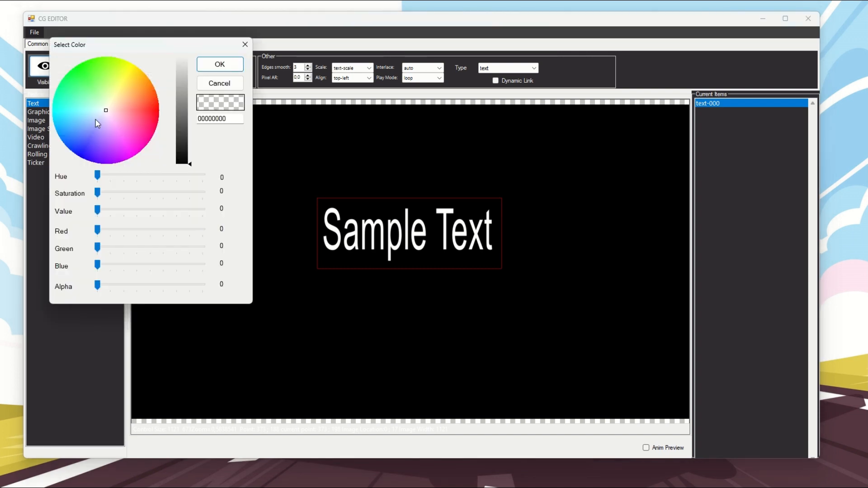
mouse_move(96, 119)
mouse_down()
mouse_move(190, 168)
mouse_move(185, 85)
mouse_up()
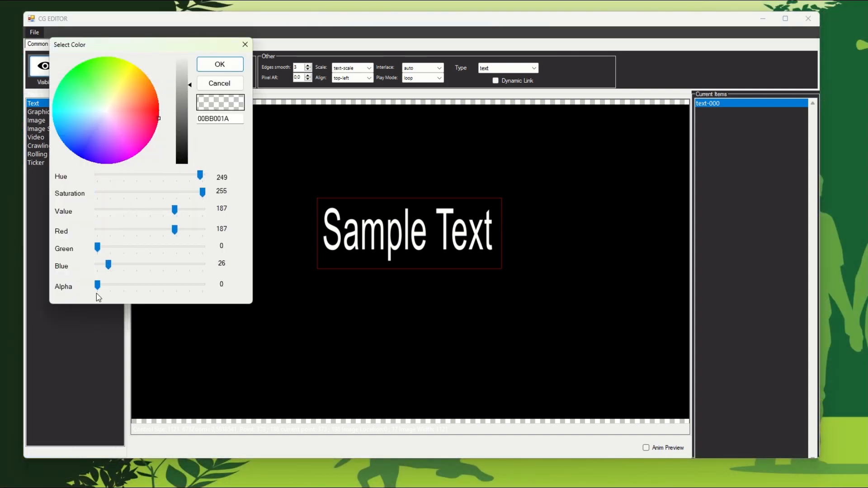
drag(97, 285, 151, 284)
click(220, 64)
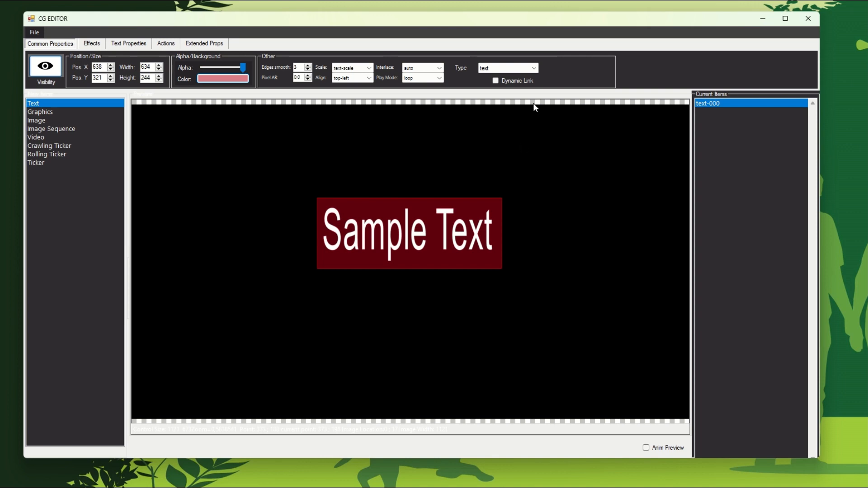
Try the date-time and timecode types on the text item, and set its type to timer
click(533, 70)
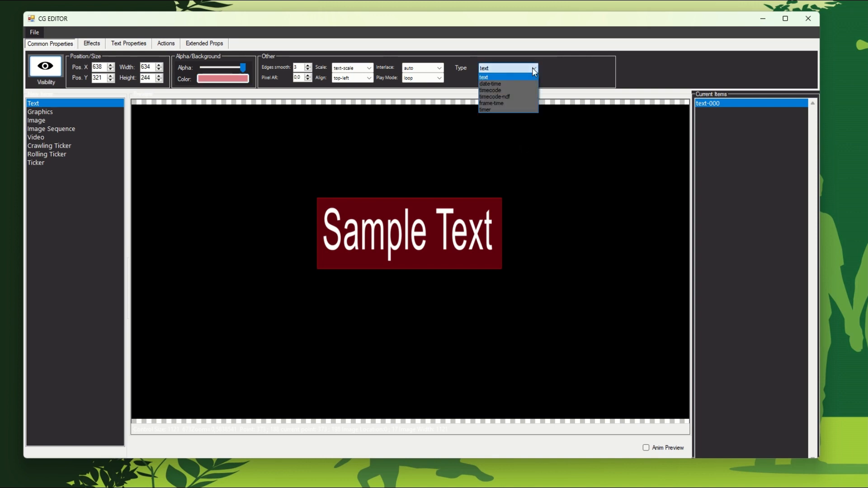
click(511, 83)
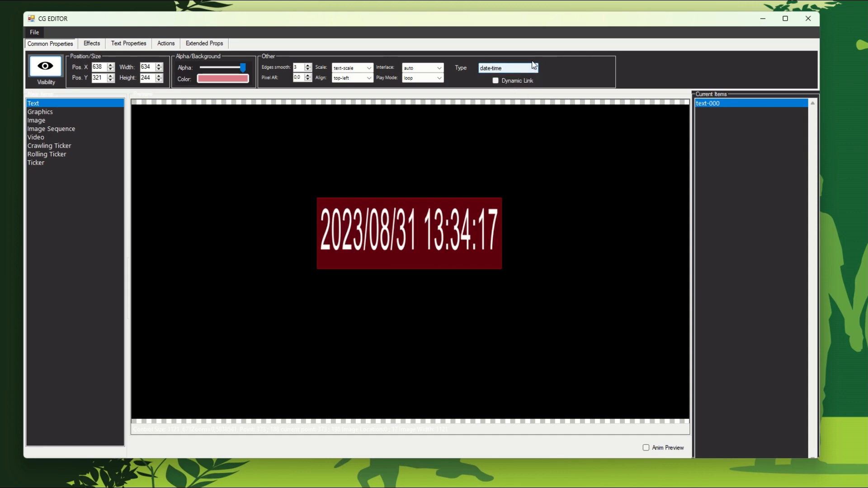
click(533, 70)
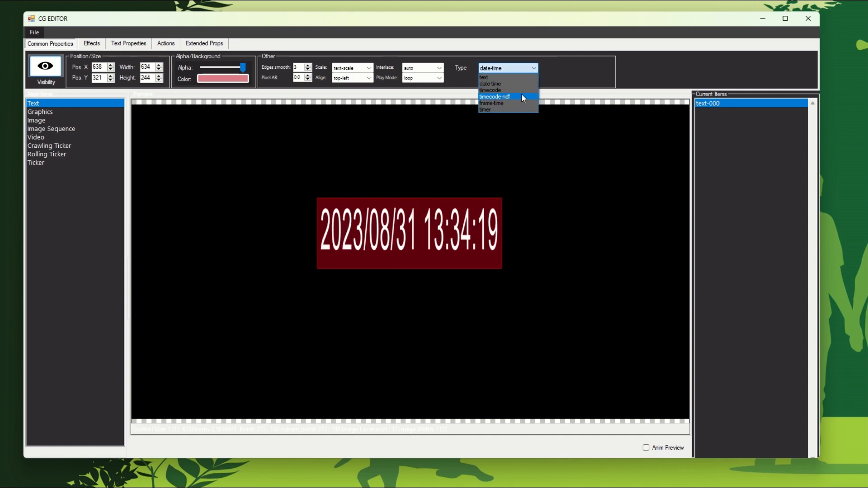
click(522, 90)
click(531, 70)
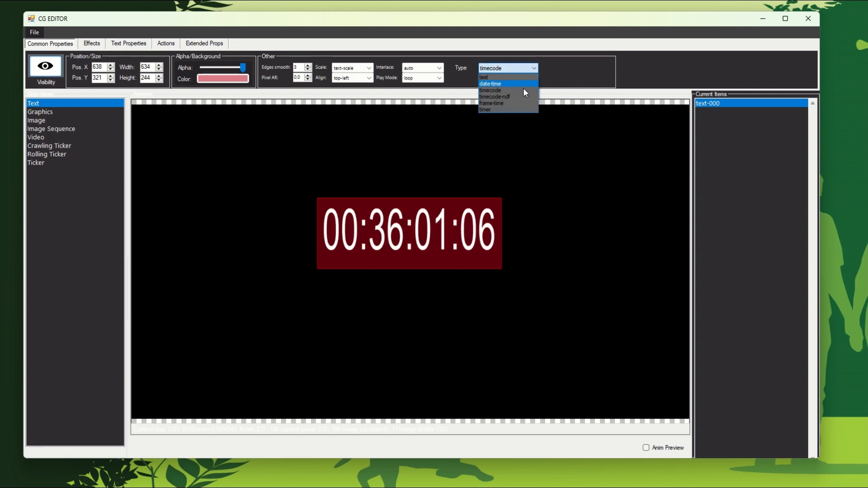
click(520, 109)
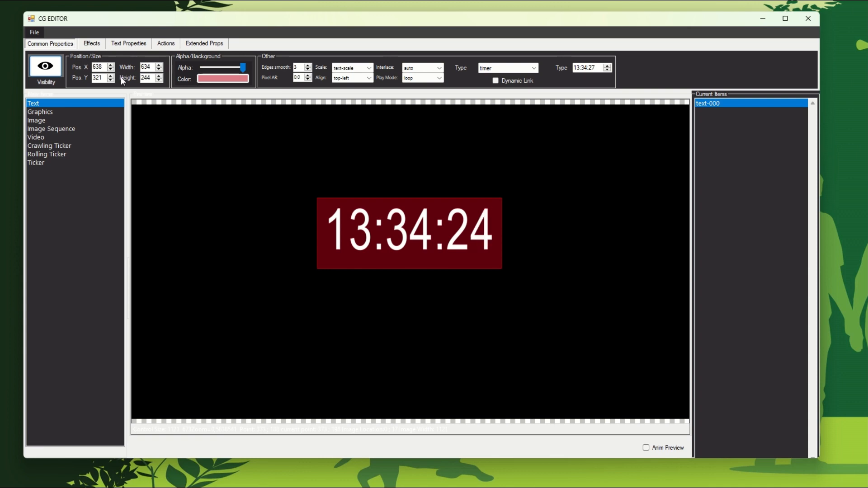
Enable the shadow, blur and glow effects on the timer item
click(94, 45)
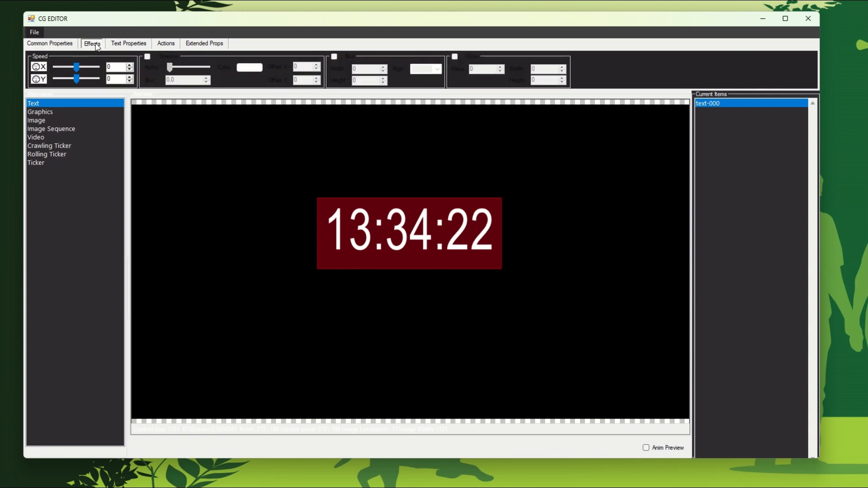
click(147, 57)
click(335, 56)
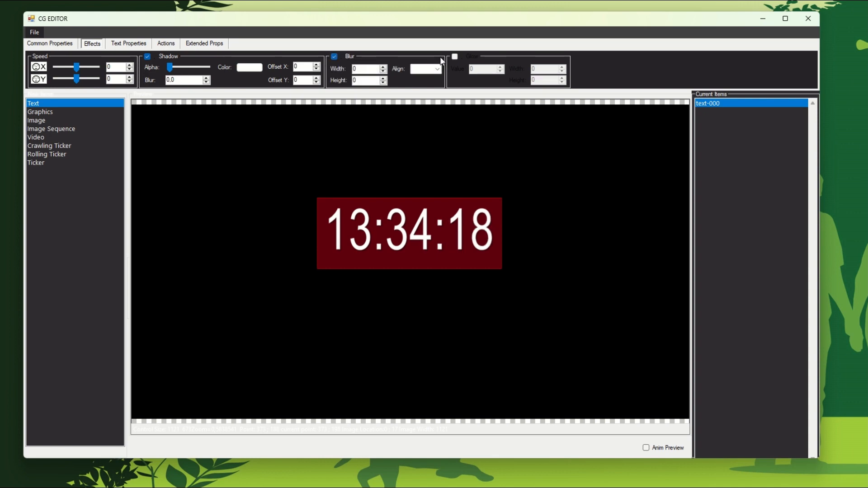
click(455, 57)
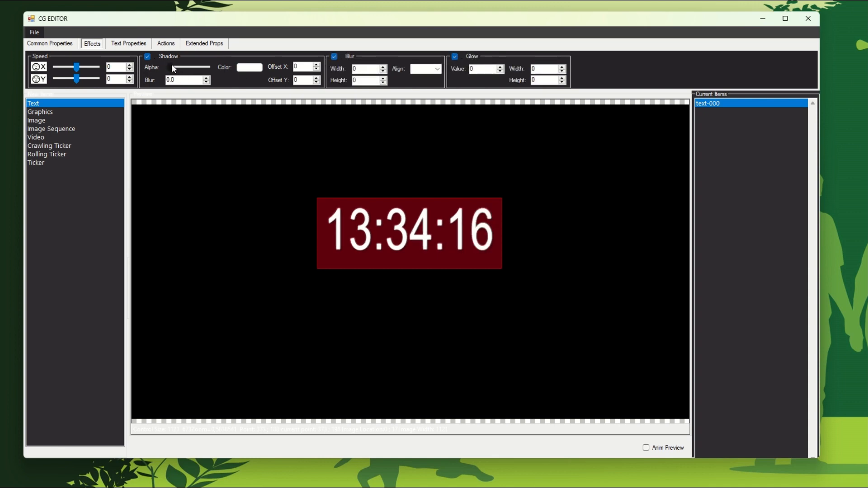
Set the timer item's shadow colour to red
click(249, 68)
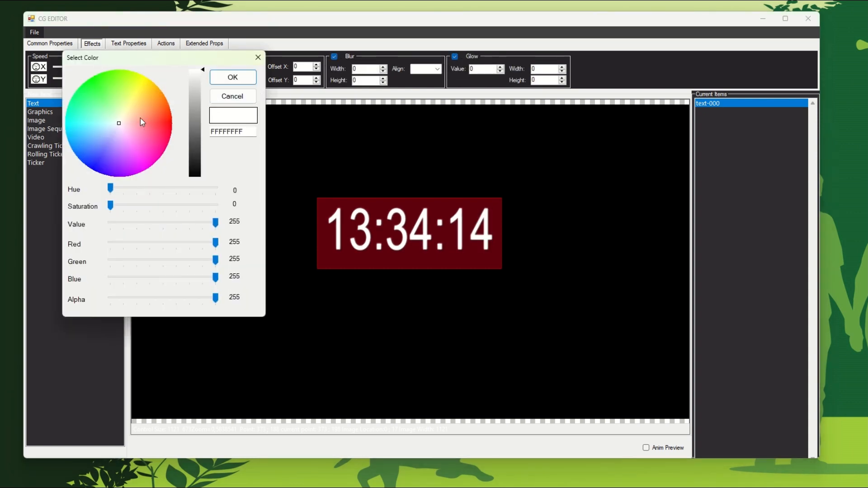
click(163, 120)
click(237, 84)
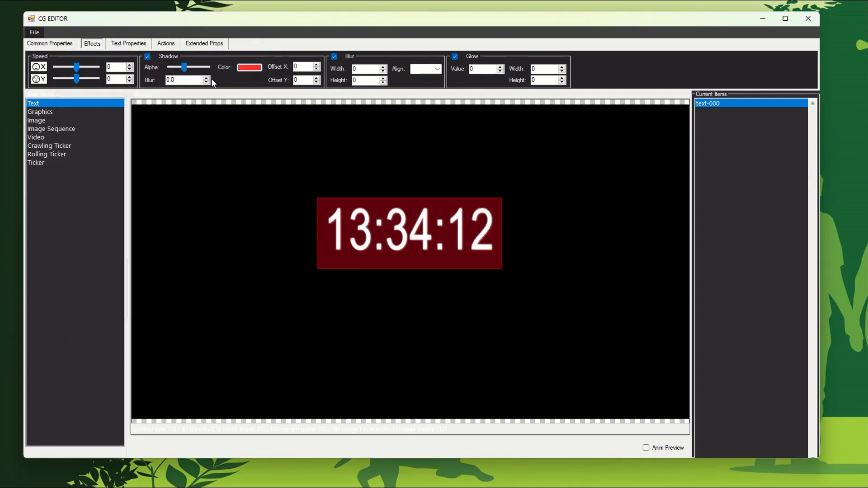
Raise the timer item's shadow blur to 7.0 and replace its text content with hh:mm
click(207, 79)
click(206, 79)
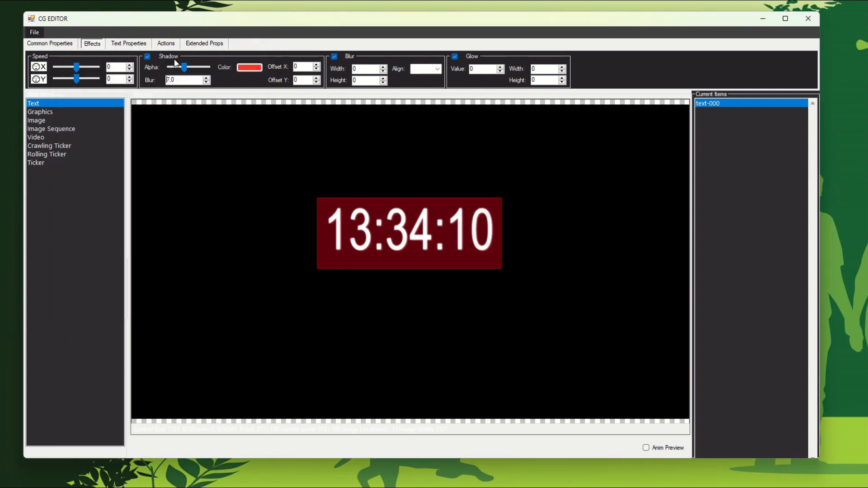
click(128, 45)
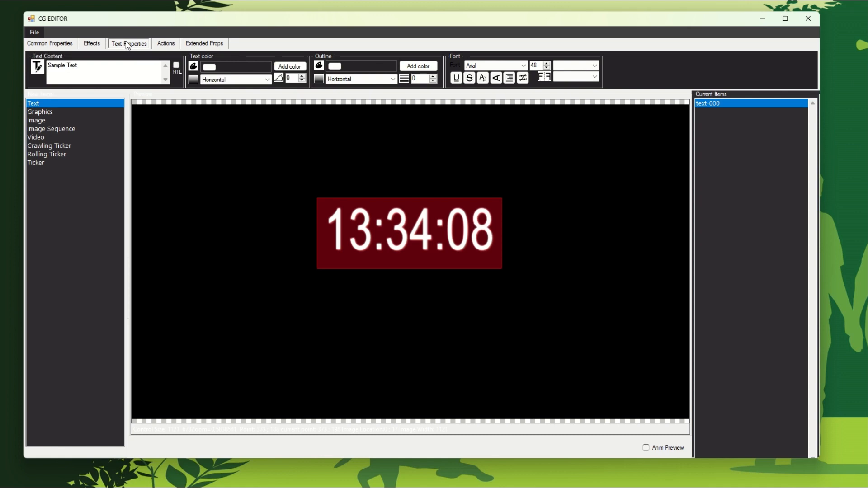
drag(116, 67, 47, 67)
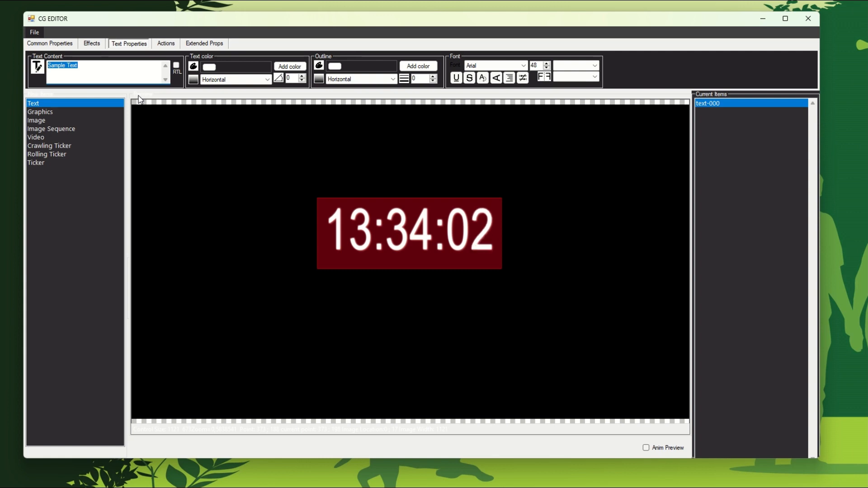
text(hh)
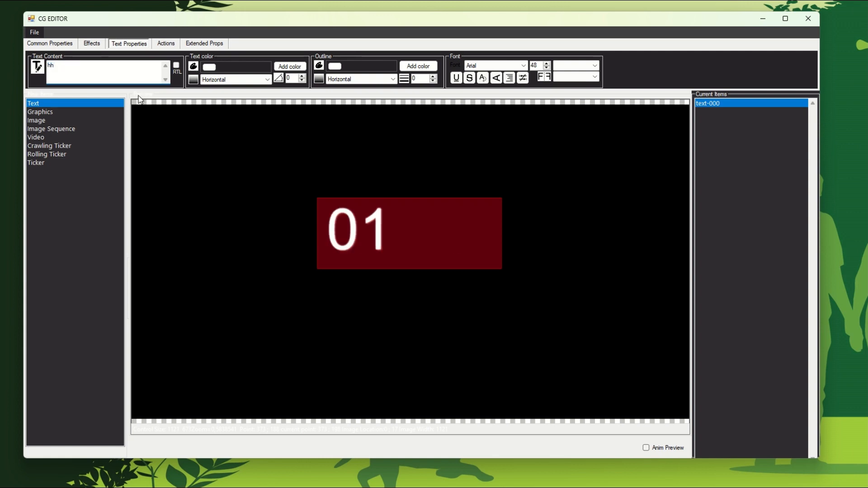
text(:mm)
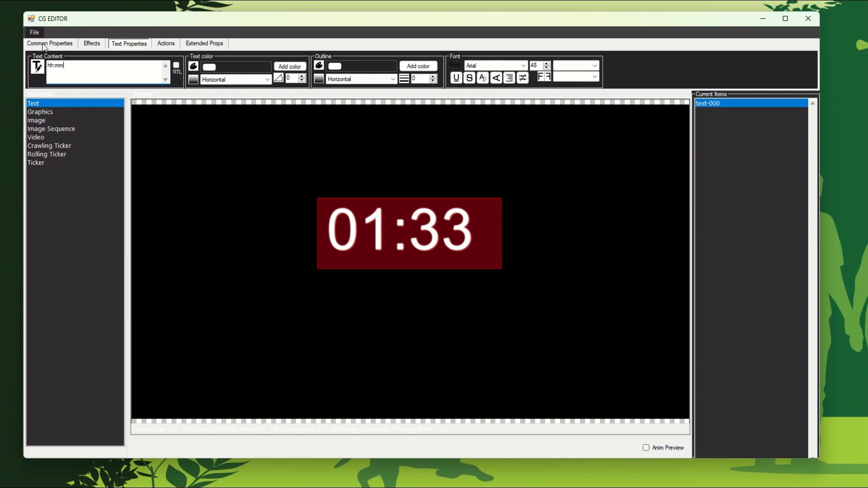
Give the timer text the orange colour FFFFBC54 and its outline the red-orange colour FFFF6D46
click(206, 67)
drag(135, 134, 160, 115)
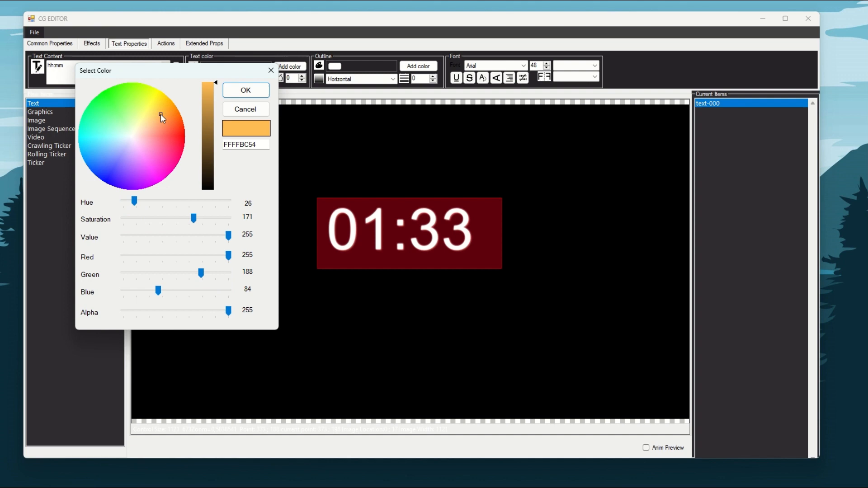
click(239, 89)
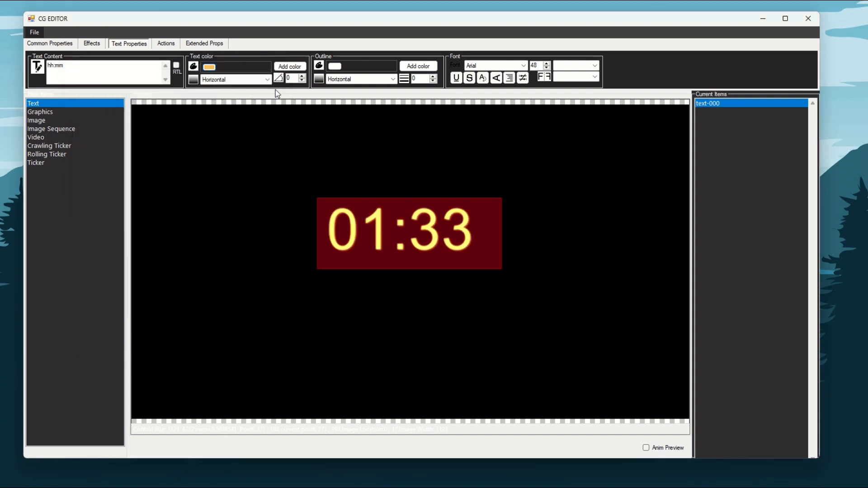
click(334, 67)
drag(166, 138, 182, 139)
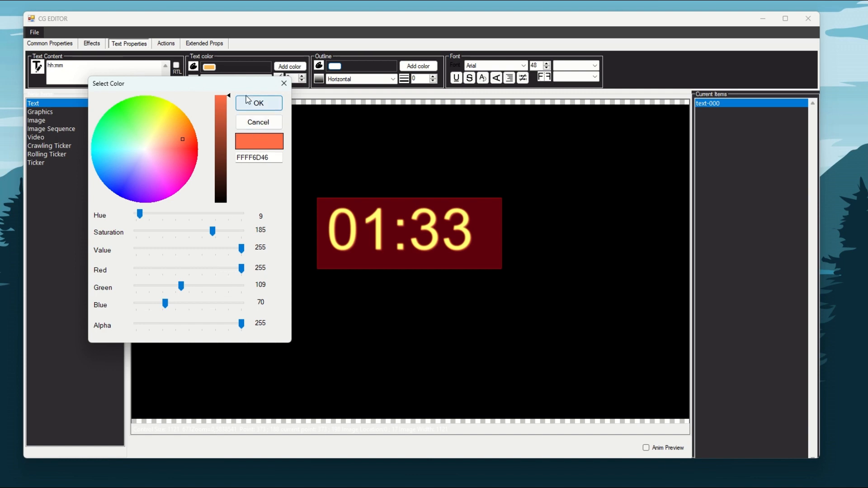
click(260, 103)
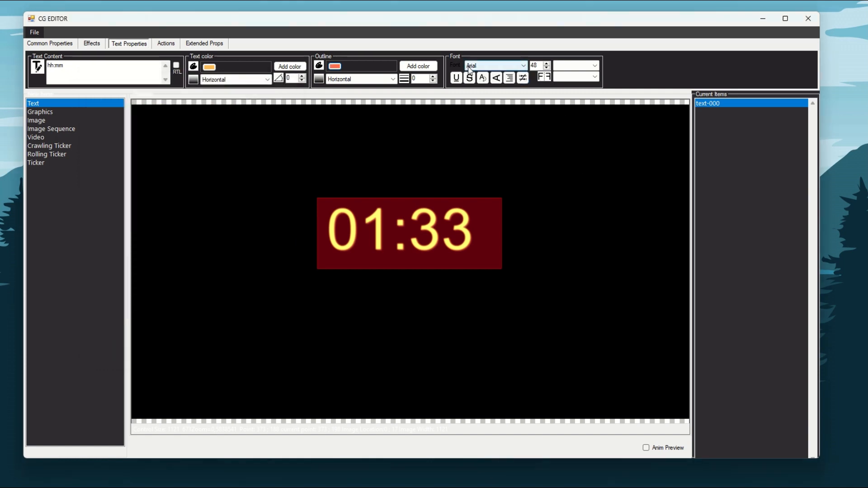
Change the timer's font to Arial Unicode MS and turn its text vertical
click(495, 65)
click(493, 89)
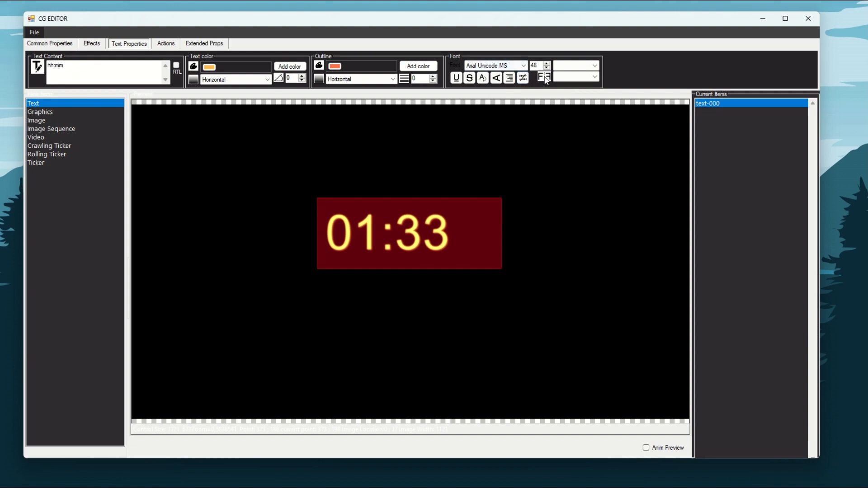
click(496, 79)
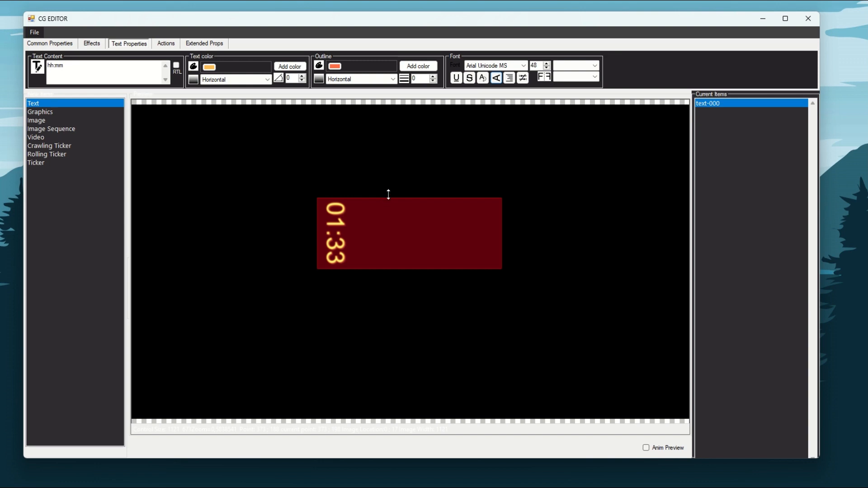
Move the timer box into the frame's upper-left corner and stretch it down to the frame's lower edge
drag(387, 196, 389, 145)
drag(351, 194, 160, 155)
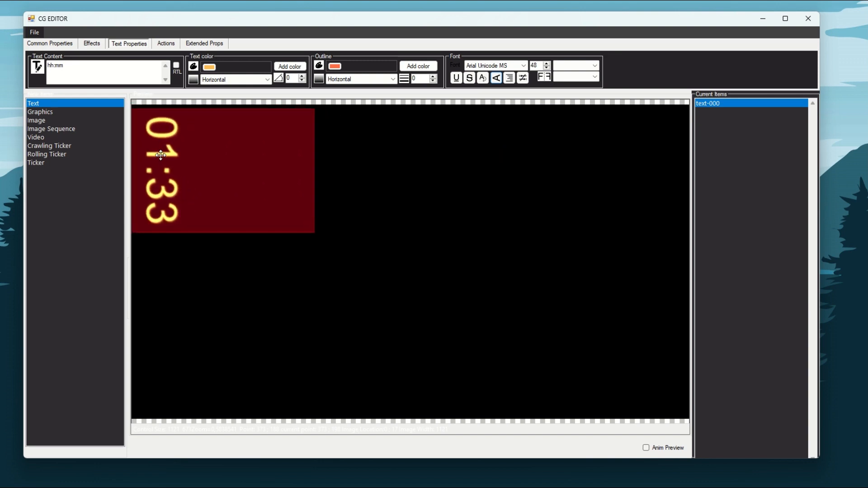
drag(176, 232, 155, 422)
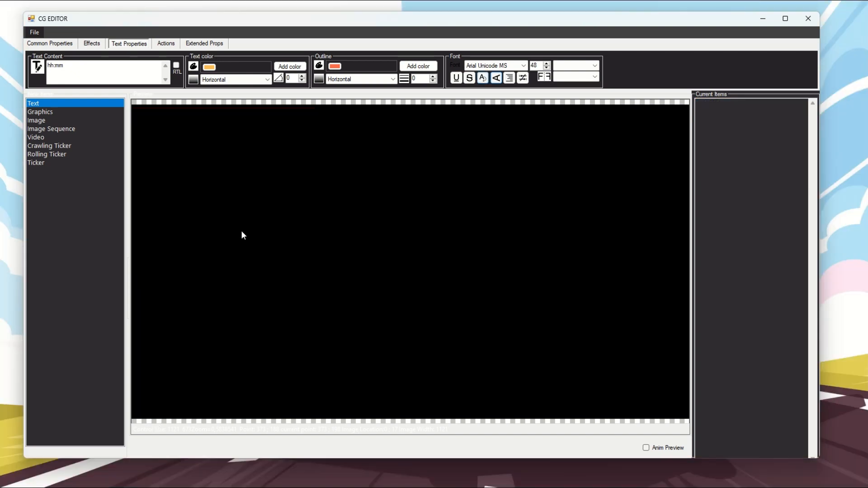
Add a graphics item at about X 508, Y 291 and set its shape to block-3
click(38, 113)
click(280, 190)
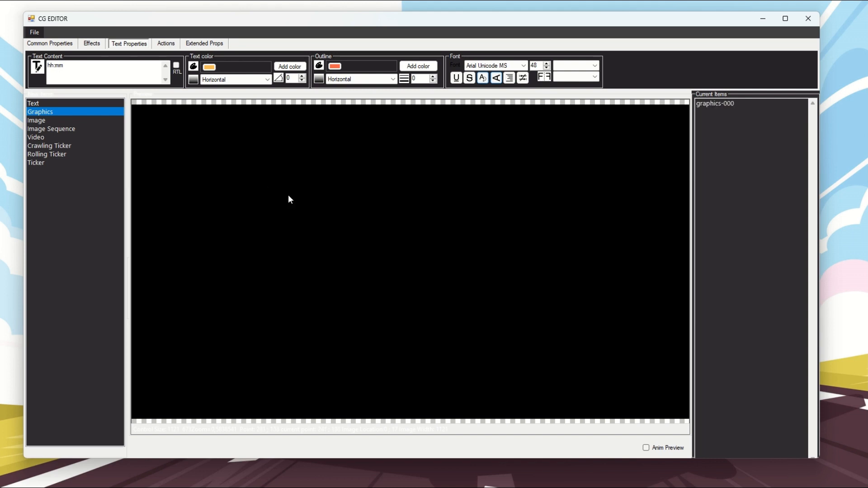
click(321, 231)
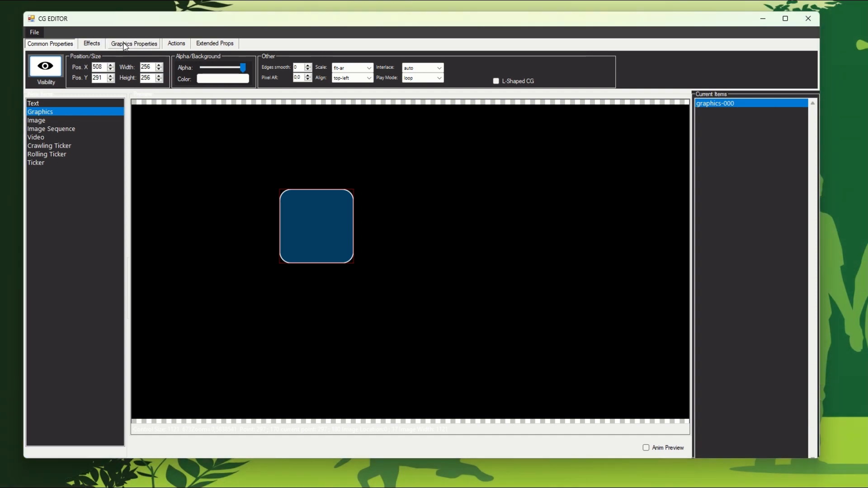
click(124, 45)
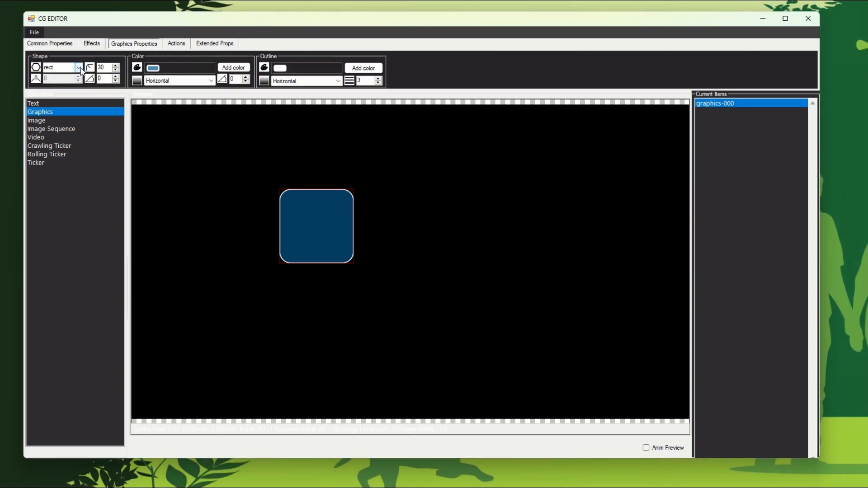
click(79, 67)
click(68, 93)
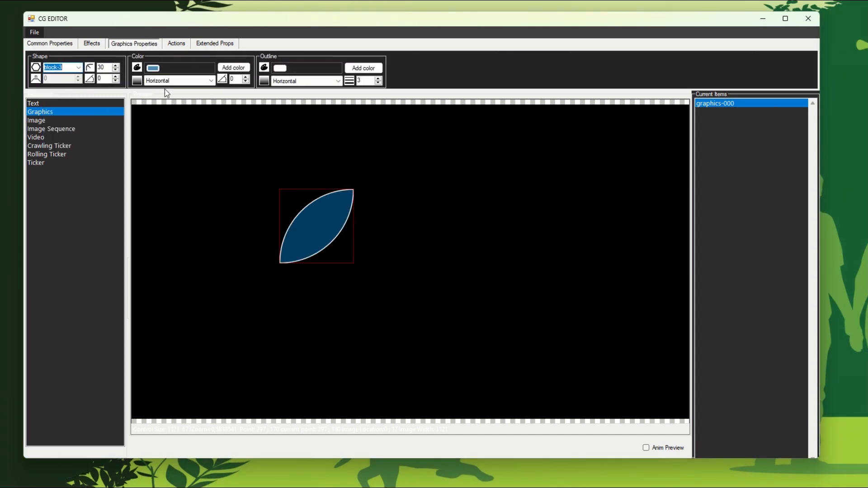
Fill the block-3 shape with the semi-transparent dark red colour B48F283B
click(154, 68)
drag(149, 168, 195, 170)
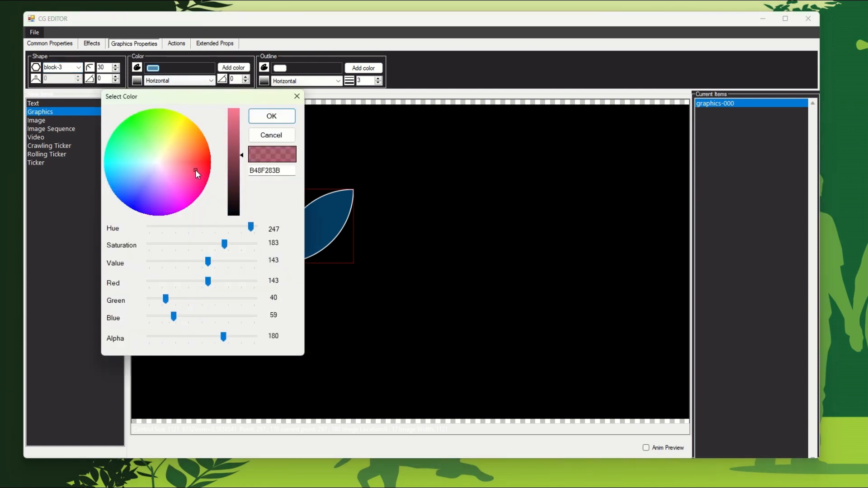
click(271, 116)
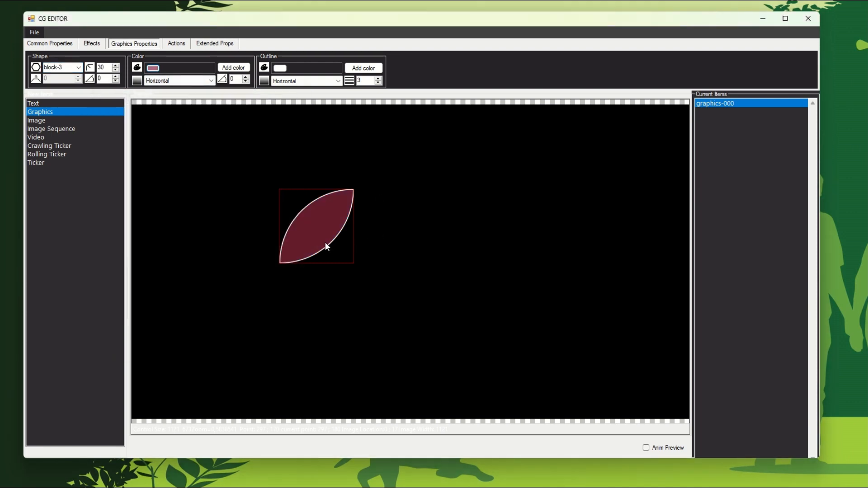
Enable L-Shaped CG for the graphics item, then widen it and enlarge its height to about 376
click(53, 45)
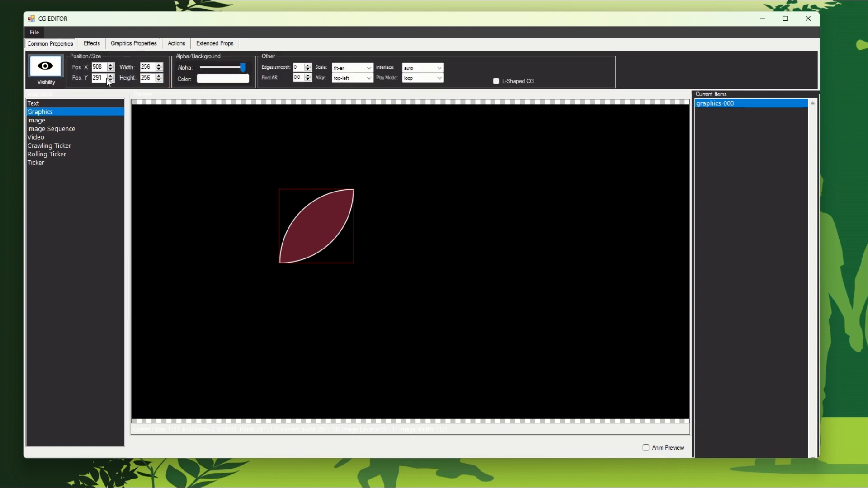
click(496, 82)
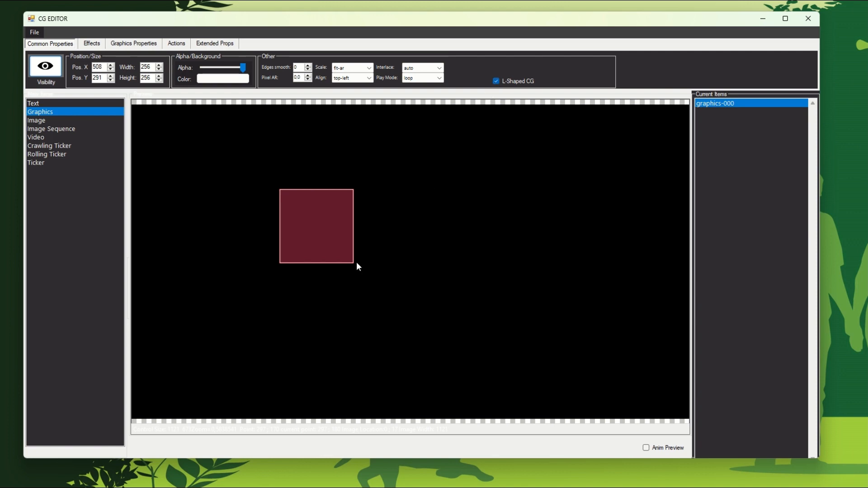
drag(353, 251, 379, 299)
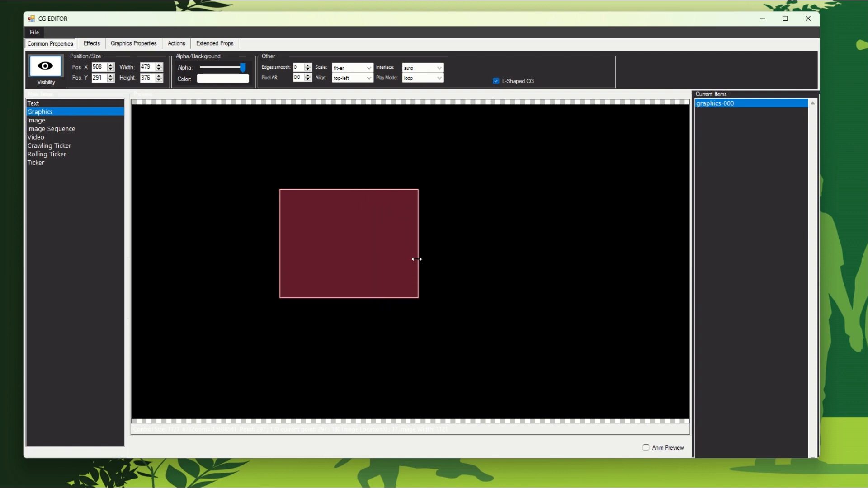
drag(417, 259, 439, 258)
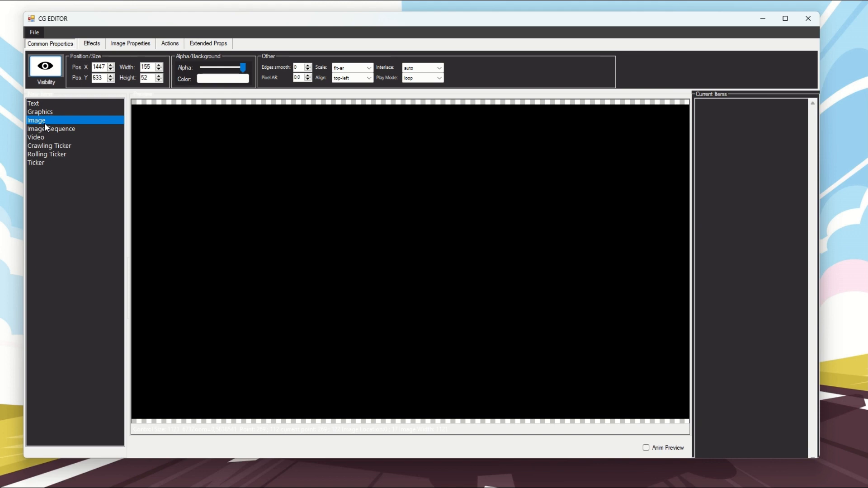
Add logos.jpg from the Songs folder as an image item and move it to about X 1377, Y 650
click(50, 128)
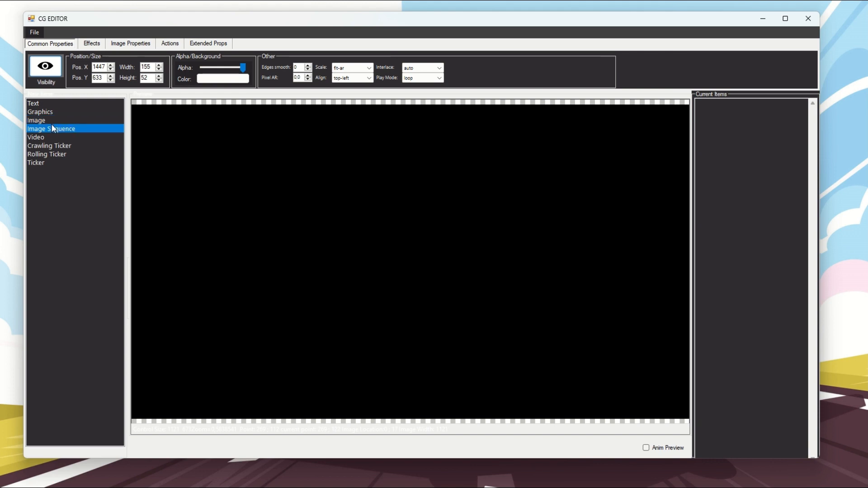
click(48, 121)
click(308, 178)
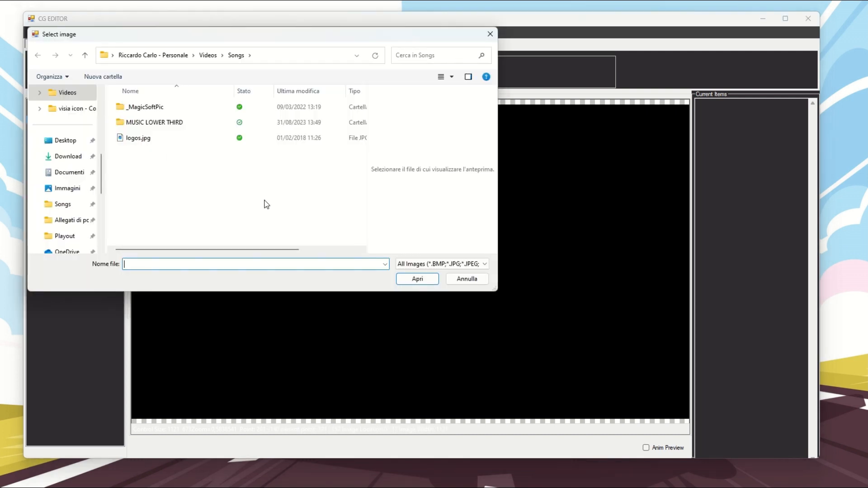
click(160, 144)
click(417, 278)
drag(348, 194, 584, 317)
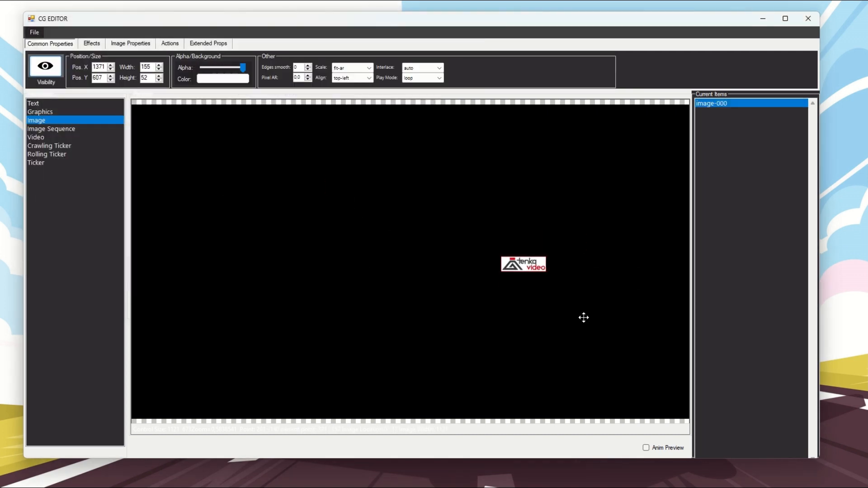
Add an image sequence item from the MUSIC LOWER THIRD folder inside the Musica folder
click(45, 129)
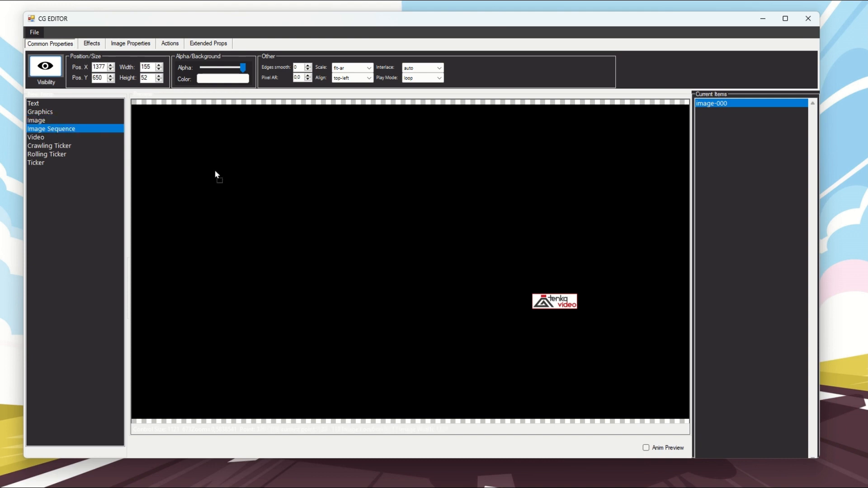
click(294, 204)
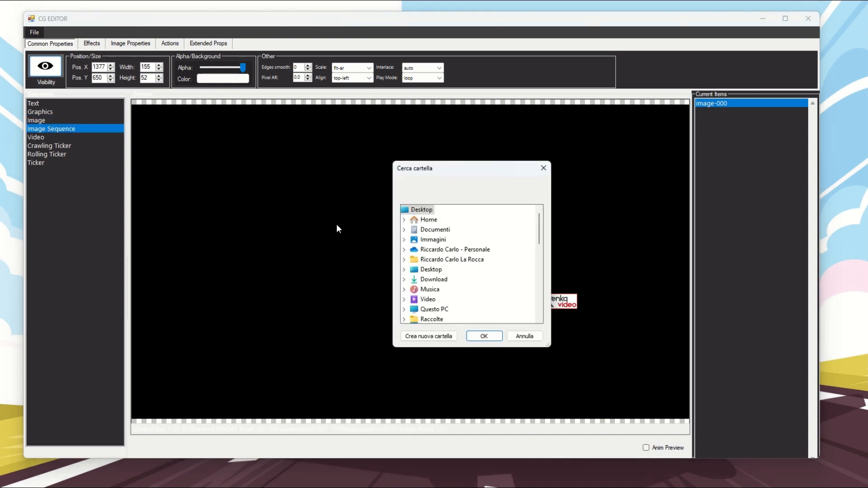
click(430, 289)
double_click(429, 289)
click(458, 299)
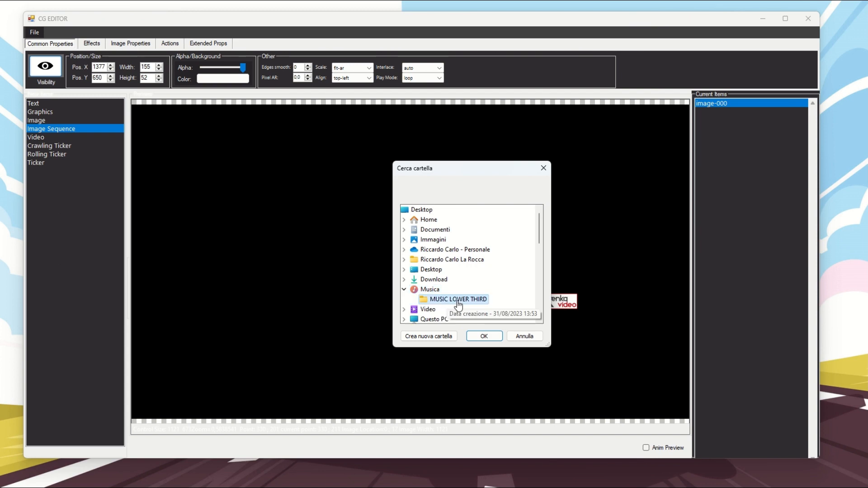
click(483, 336)
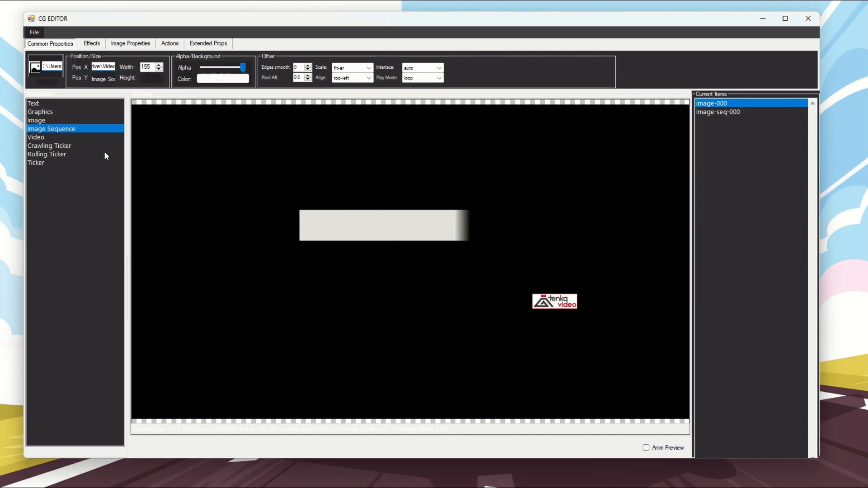
Place the image sequence at about X 137, Y 807 and shift the logo image further towards the lower right
drag(432, 225, 298, 360)
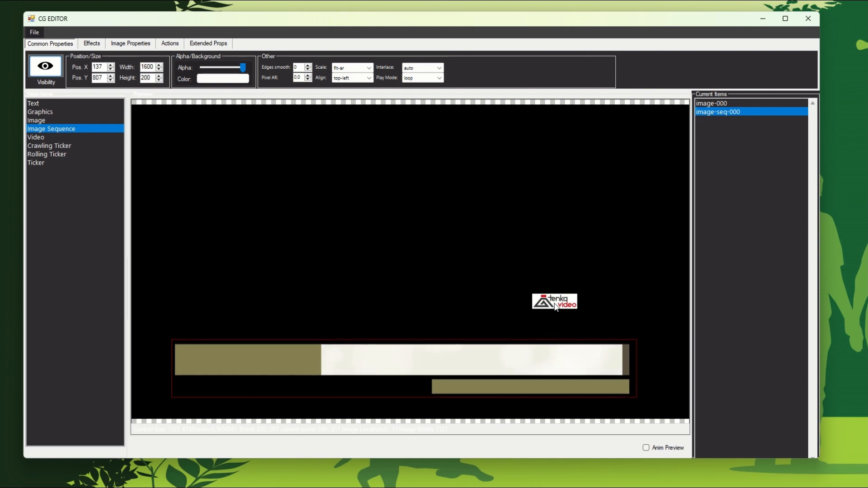
drag(556, 307, 605, 330)
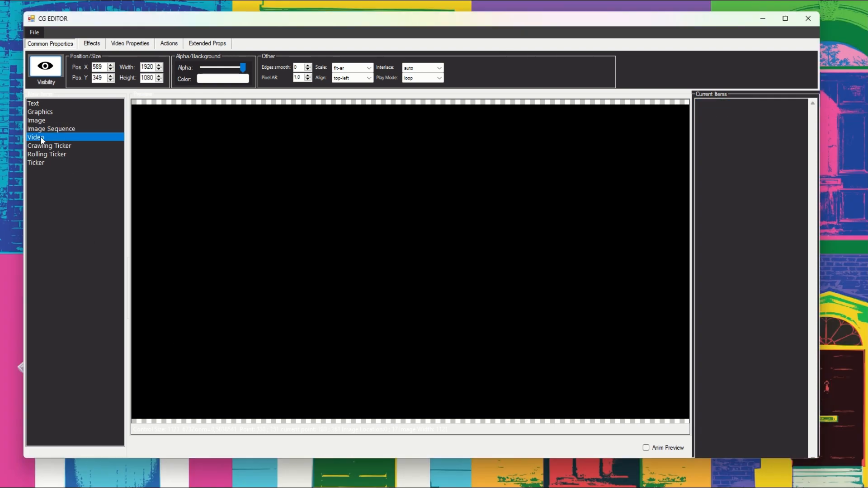
Add the 25-05-23-2pt-sera video as a video item and shrink it from its upper edge to a height of about 498
drag(40, 137, 188, 187)
drag(324, 201, 326, 197)
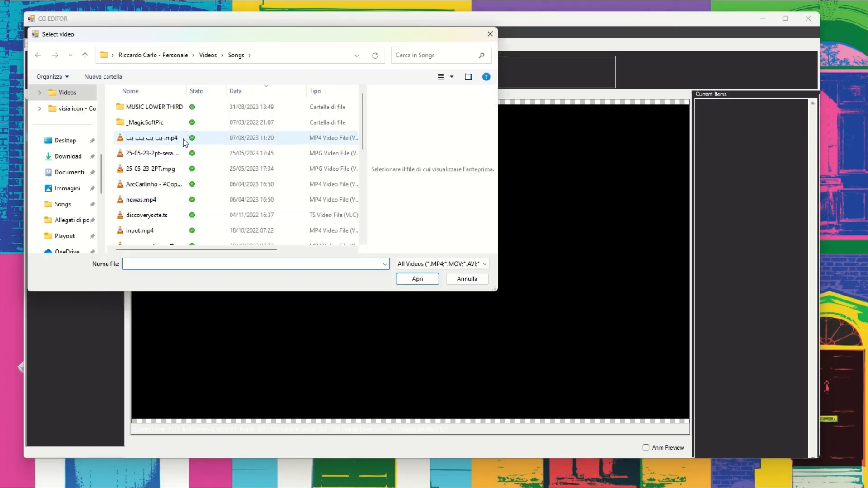
click(180, 153)
double_click(180, 153)
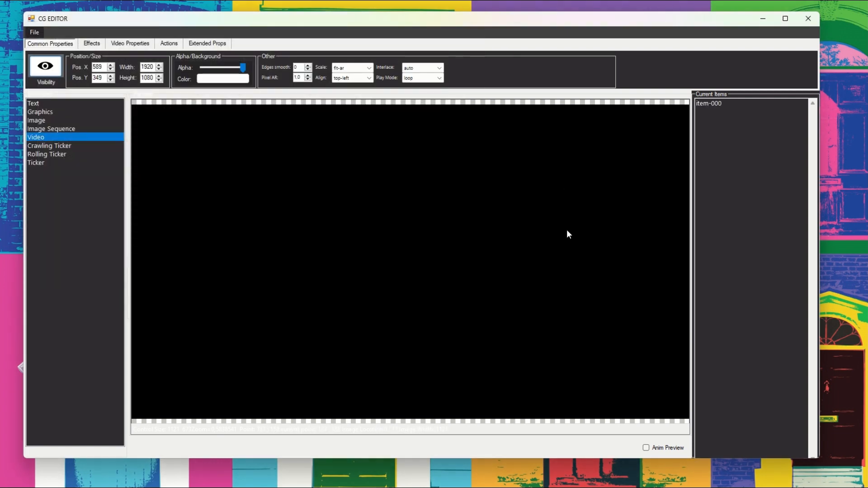
click(559, 201)
drag(558, 195, 569, 365)
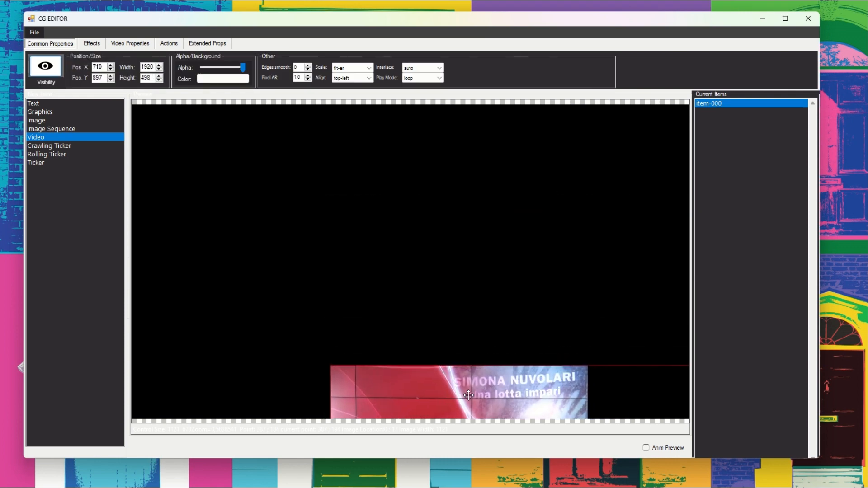
Move the news video to about X 1076, Y 8 and add the colour_heart 720p MOV file as a second video item
drag(440, 395, 561, 136)
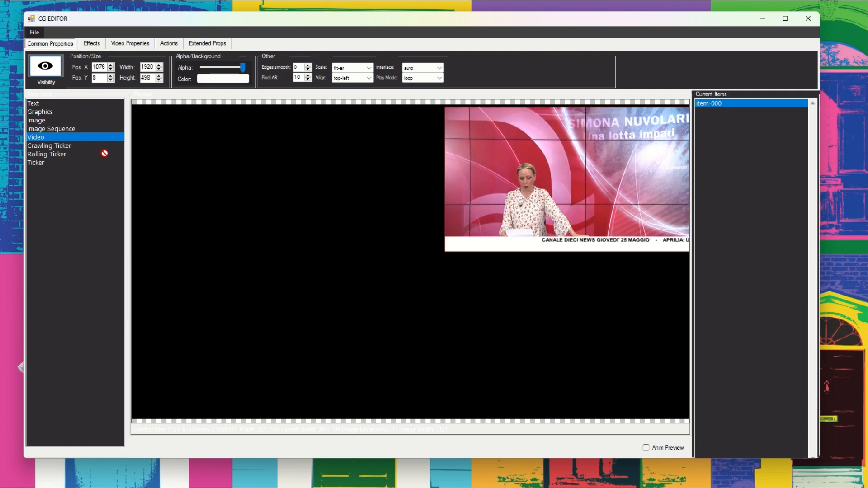
drag(255, 187, 256, 188)
scroll(322, 199, down, 5)
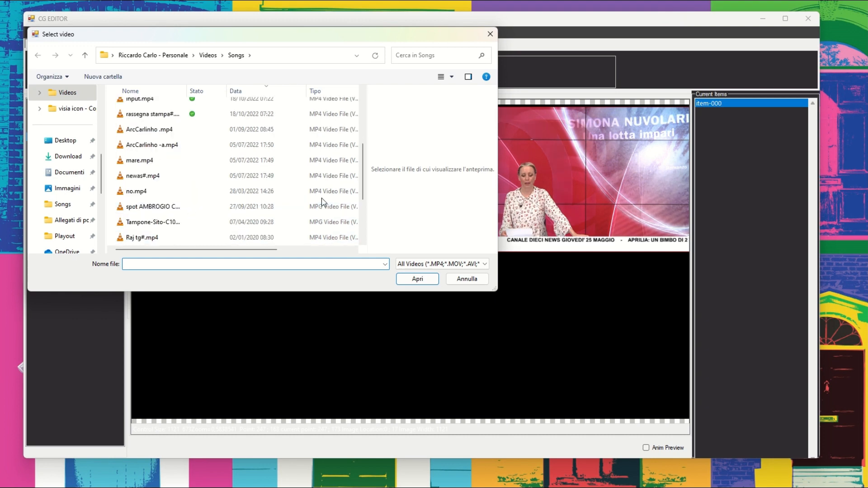
click(308, 207)
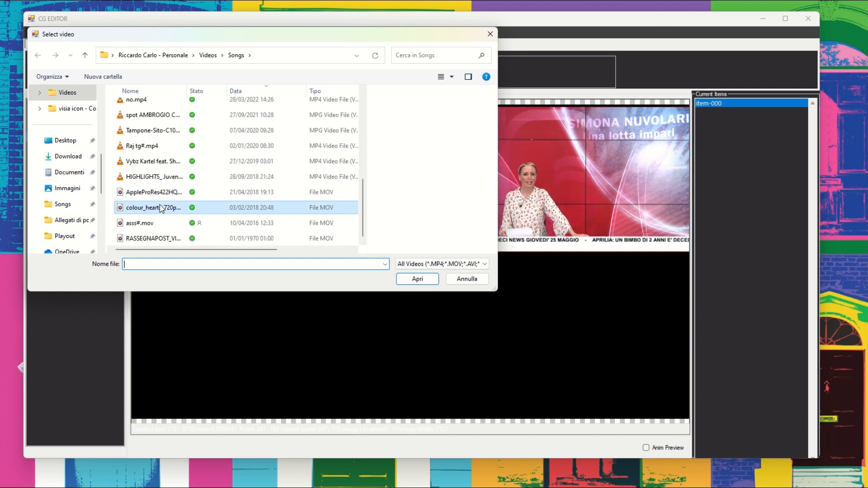
click(411, 277)
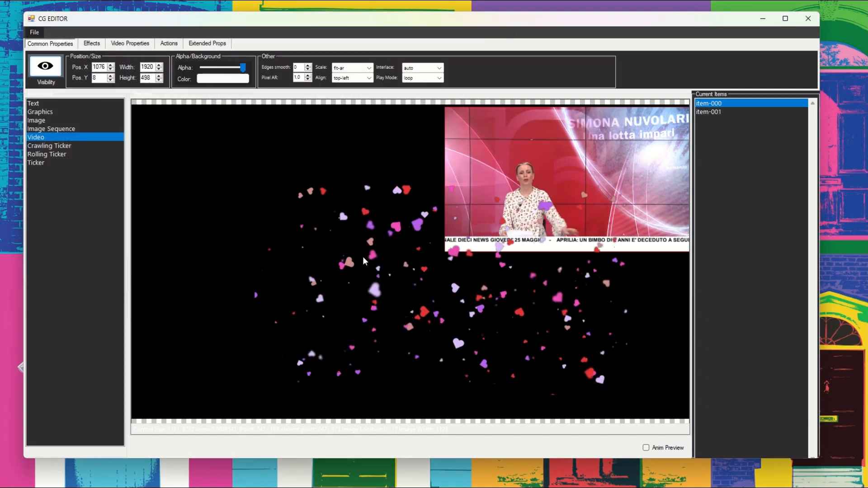
Move the hearts video upward, shrink it from its lower edge to a height of about 448, and shift it sideways
drag(394, 245, 395, 196)
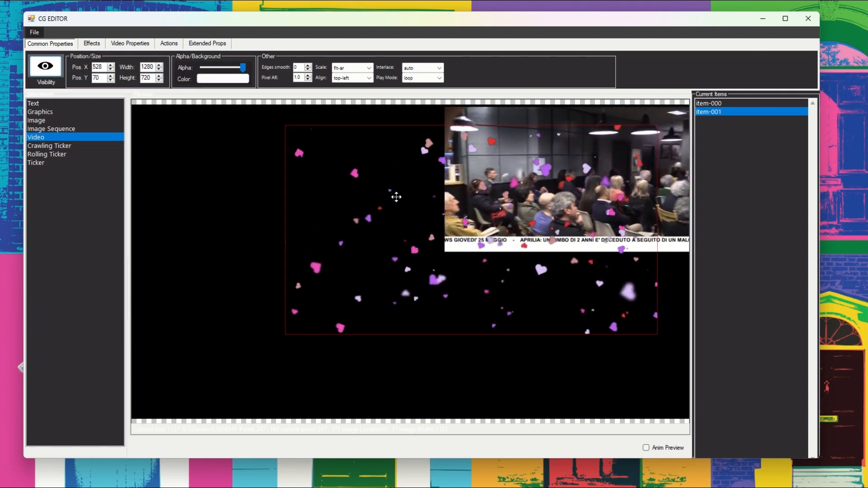
drag(312, 335, 312, 254)
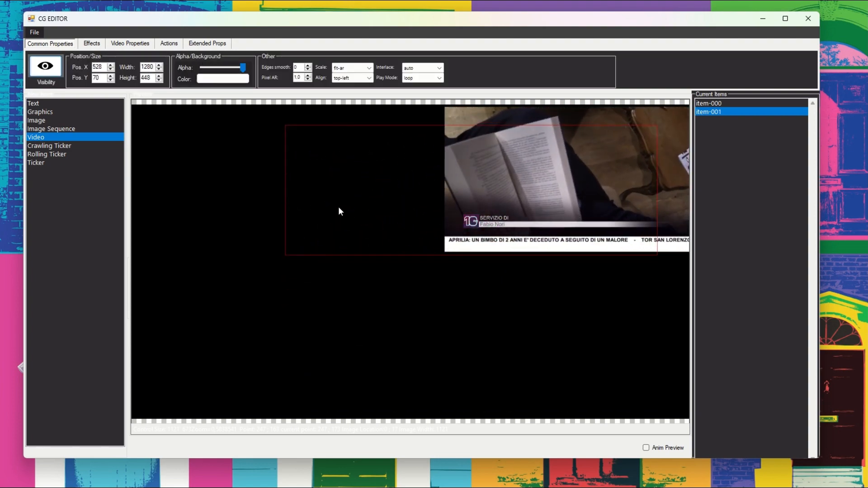
drag(338, 208, 407, 202)
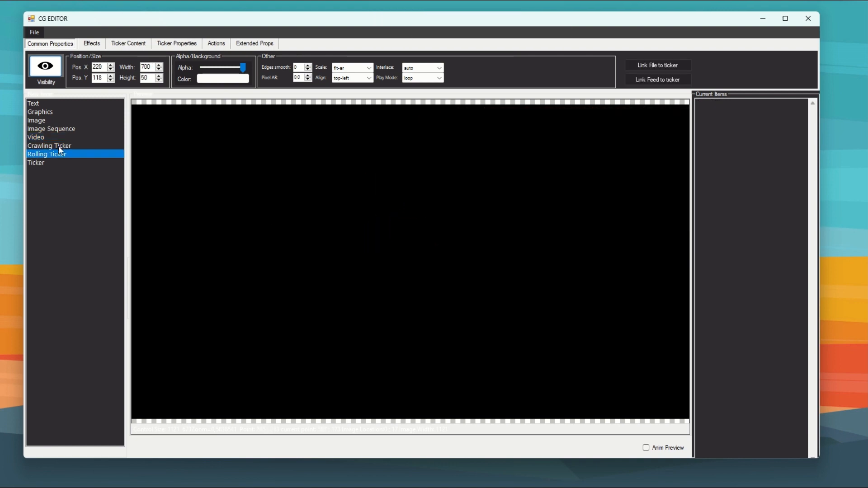
Add a crawling ticker at about X 481, Y 178 and a rolling ticker below and to the right of it
click(59, 146)
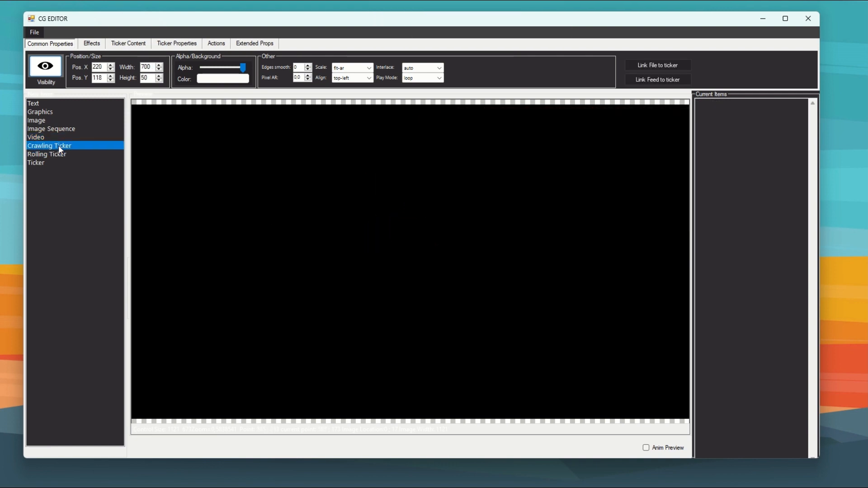
click(56, 157)
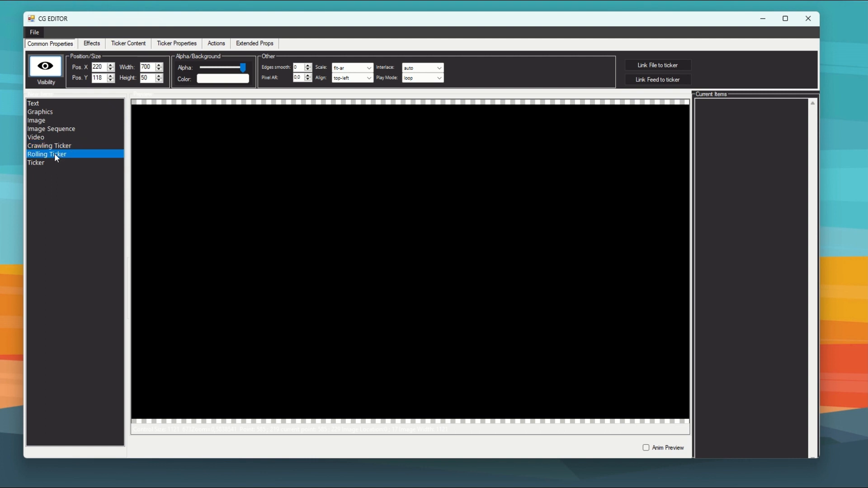
click(44, 147)
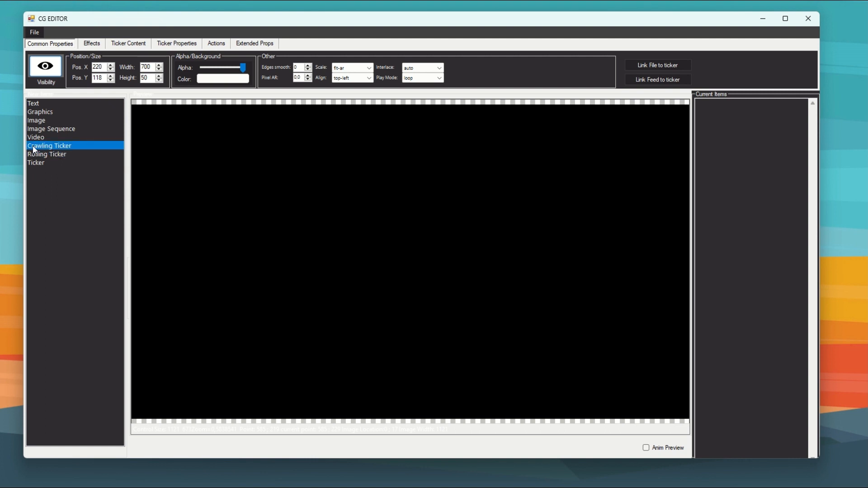
drag(240, 162, 246, 162)
drag(58, 154, 61, 161)
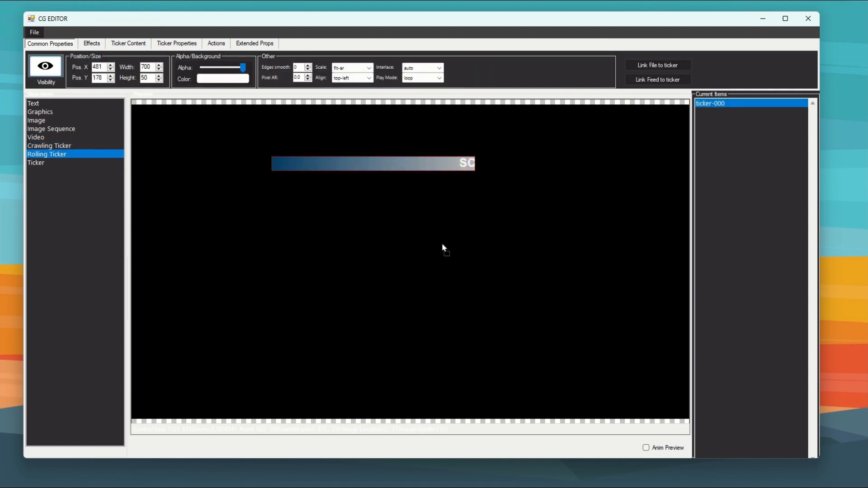
drag(442, 244, 442, 245)
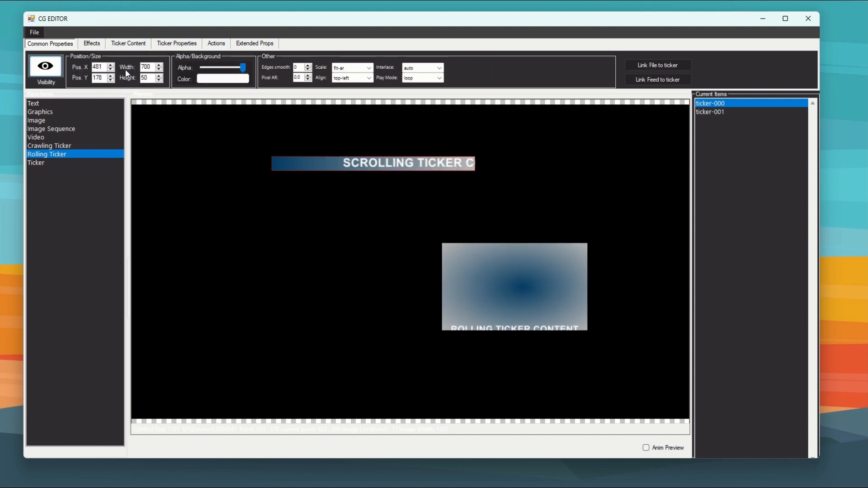
Change the first shape gradient color of the crawling ticker to orange
click(175, 44)
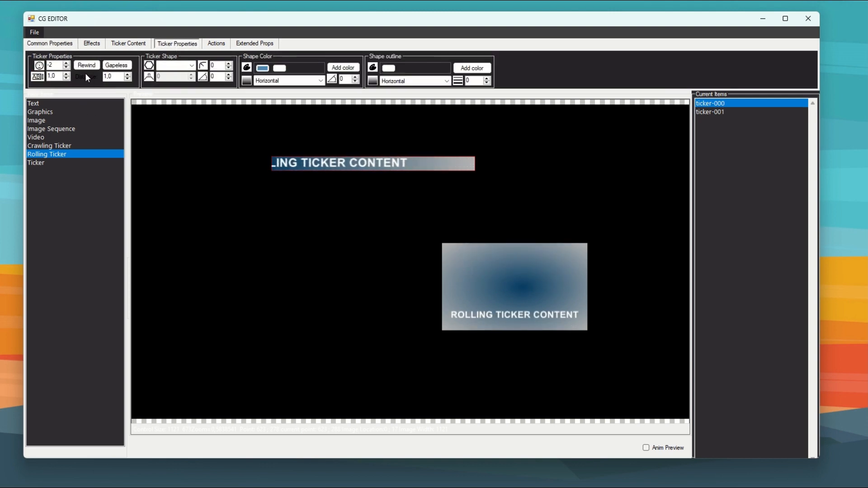
click(262, 68)
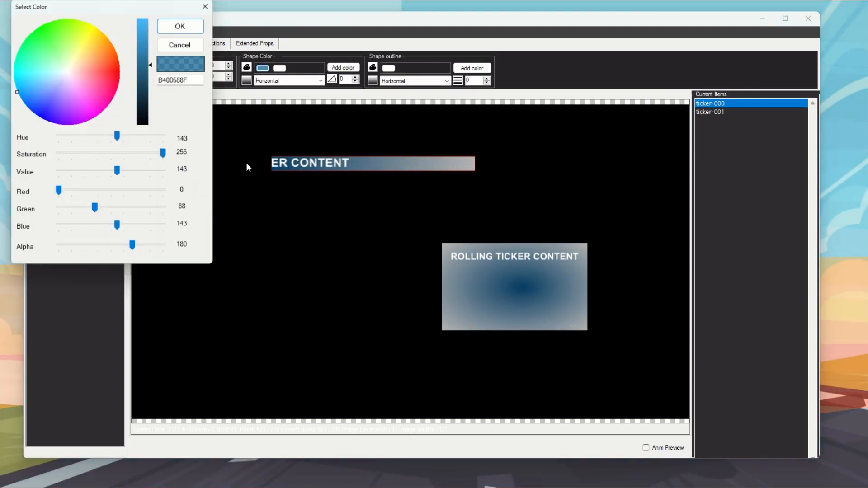
click(112, 47)
click(190, 27)
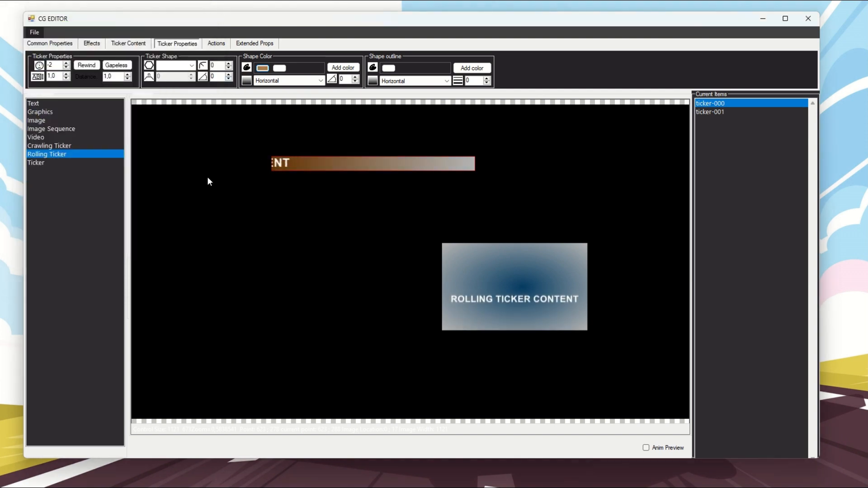
Try crawling ticker speeds from -5 to 0 and set the speed back to -2
click(66, 68)
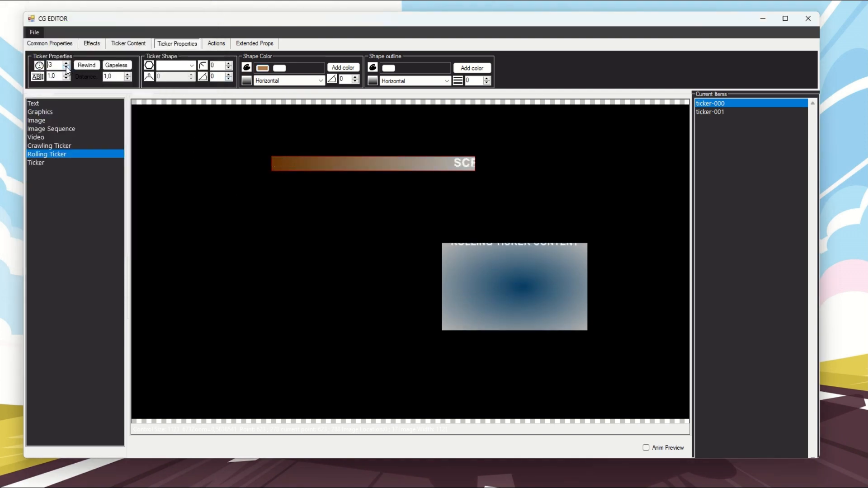
click(66, 67)
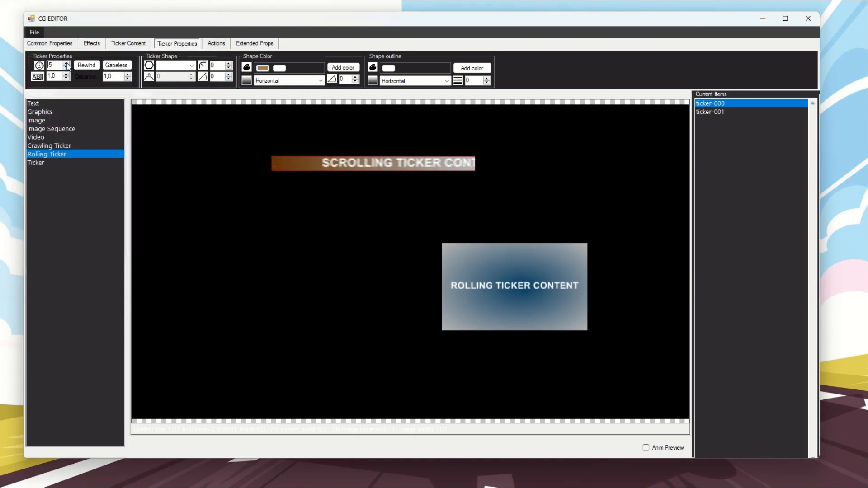
click(66, 62)
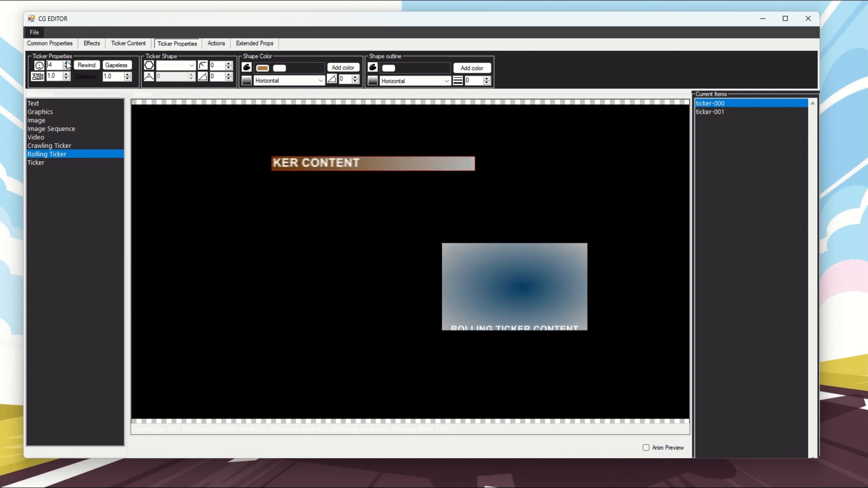
click(66, 63)
click(66, 63)
click(66, 62)
click(66, 62)
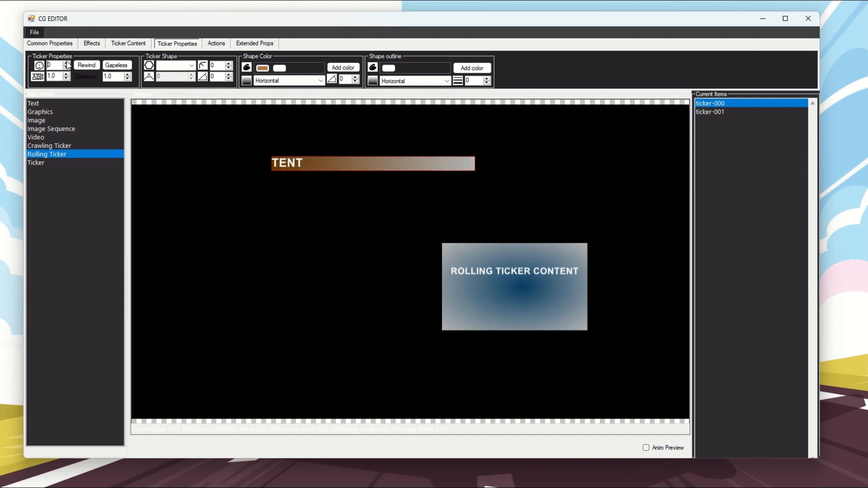
click(66, 62)
click(66, 63)
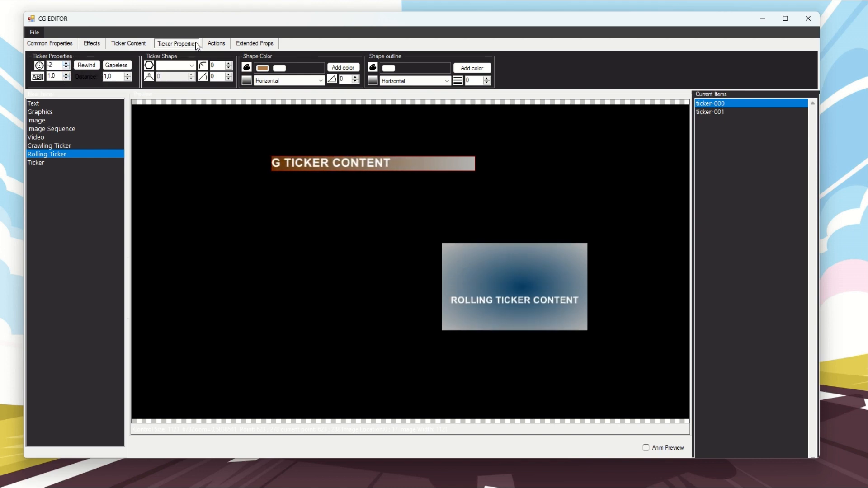
Set the crawling ticker's content to "asdadasd sadasda asdasd"
click(129, 43)
text(asd)
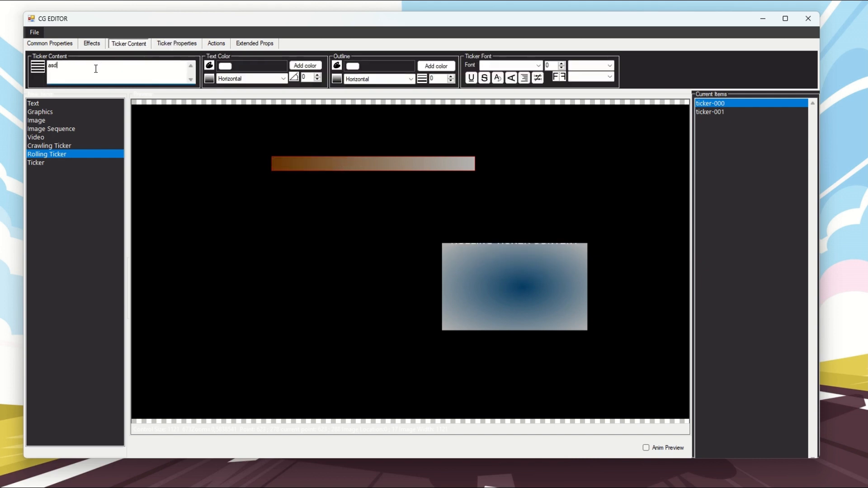
text(adasd sadasda asdasd)
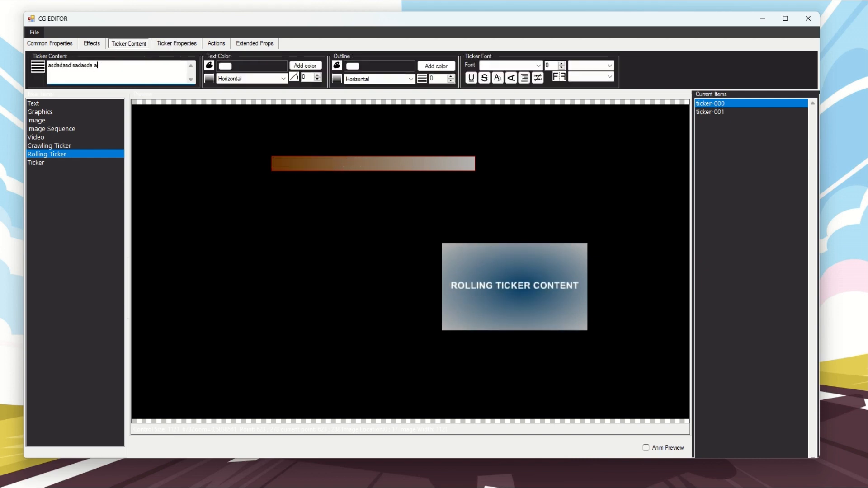
Start linking a file to the crawling ticker and create a new text document in the Songs folder
click(58, 45)
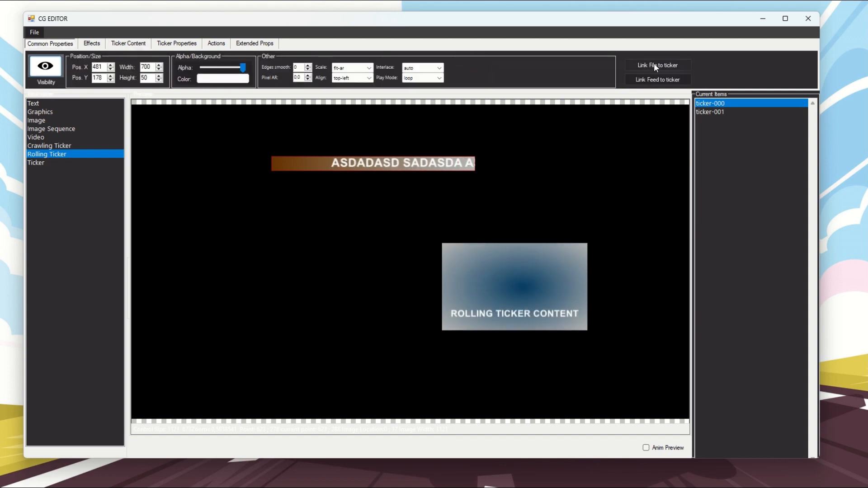
click(654, 65)
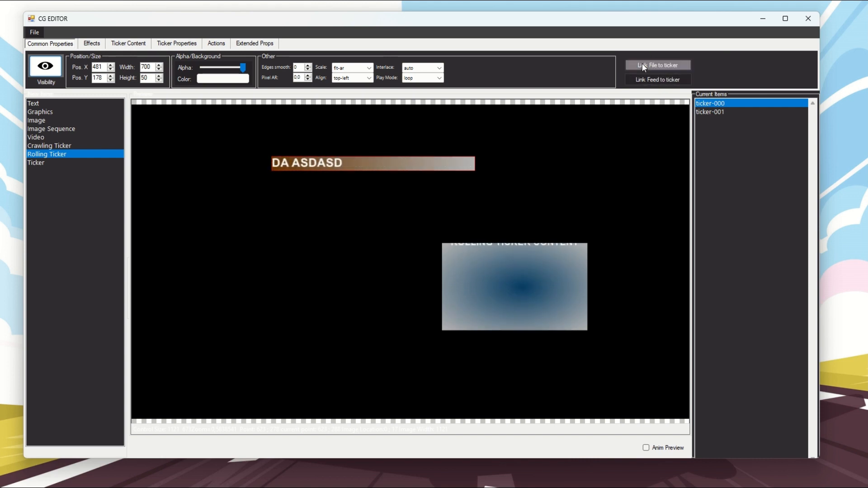
click(644, 67)
right_click(209, 183)
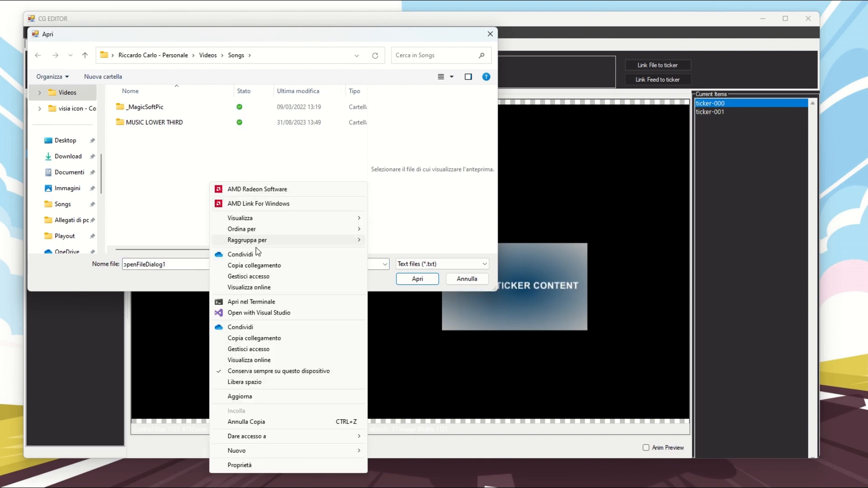
mouse_move(289, 451)
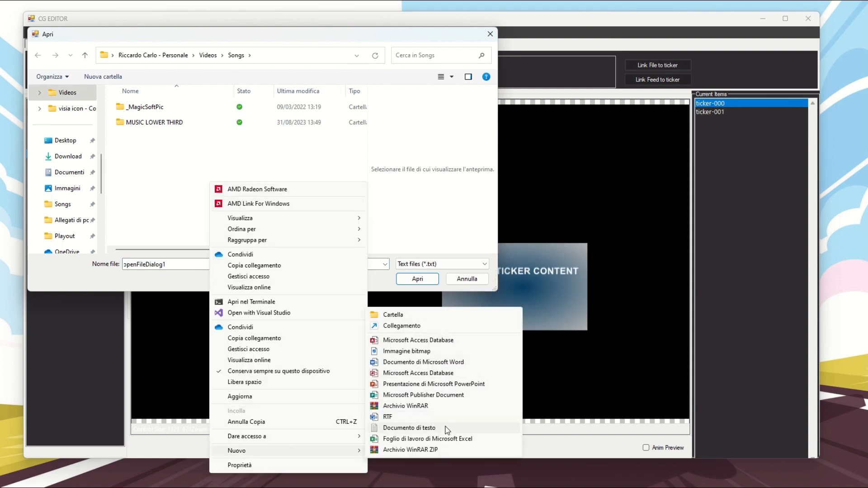
click(409, 427)
key(Return)
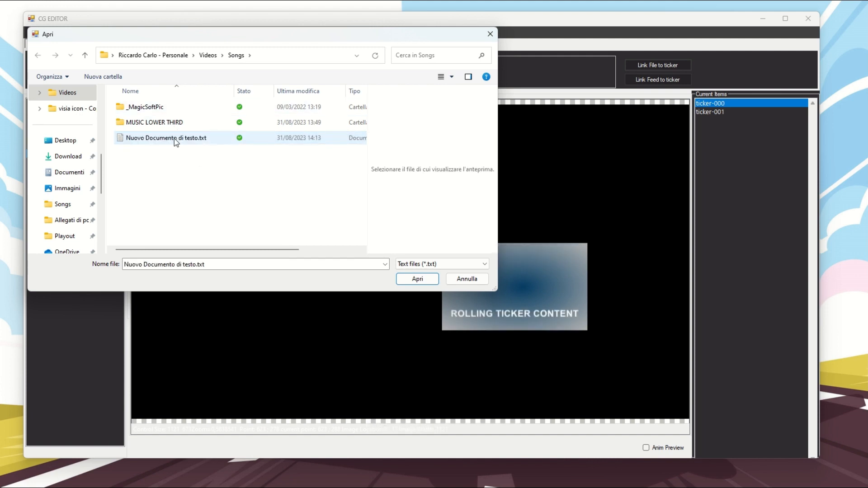
Write "asdasdas sadsadasd asdas" in Nuovo Documento di testo.txt, save it, and link the file to the crawling ticker
right_click(174, 138)
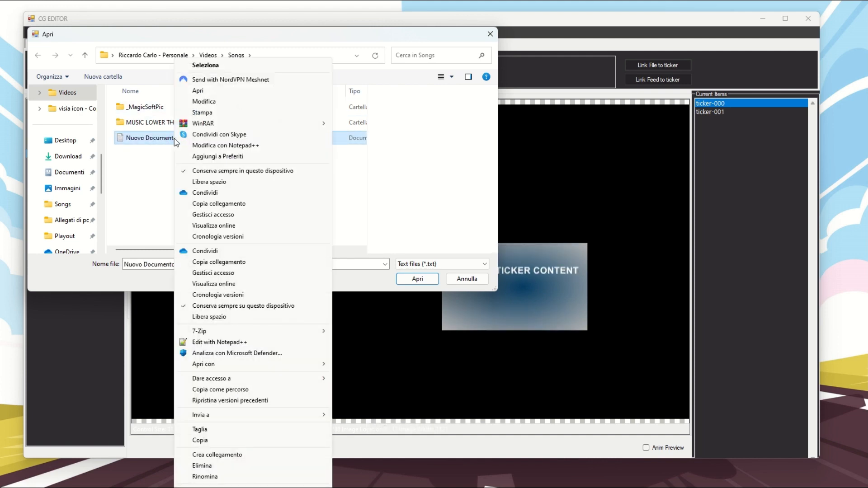
click(195, 100)
text(asdasdas sadsadasd asdas)
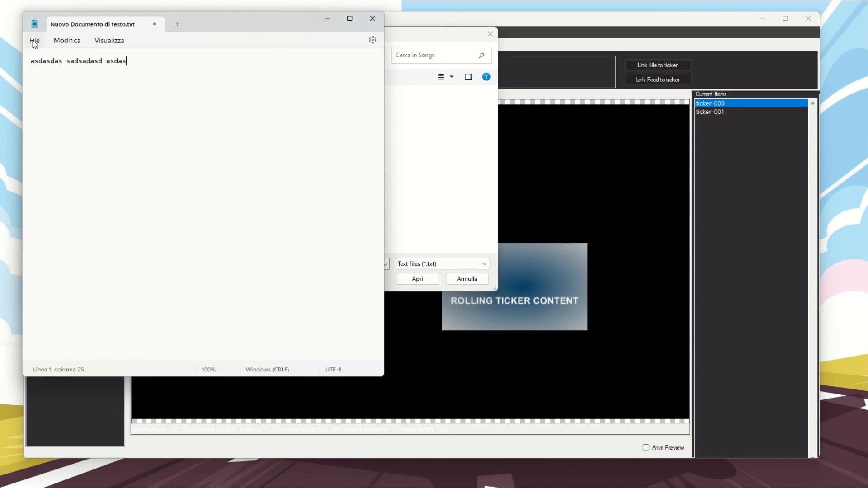
click(34, 42)
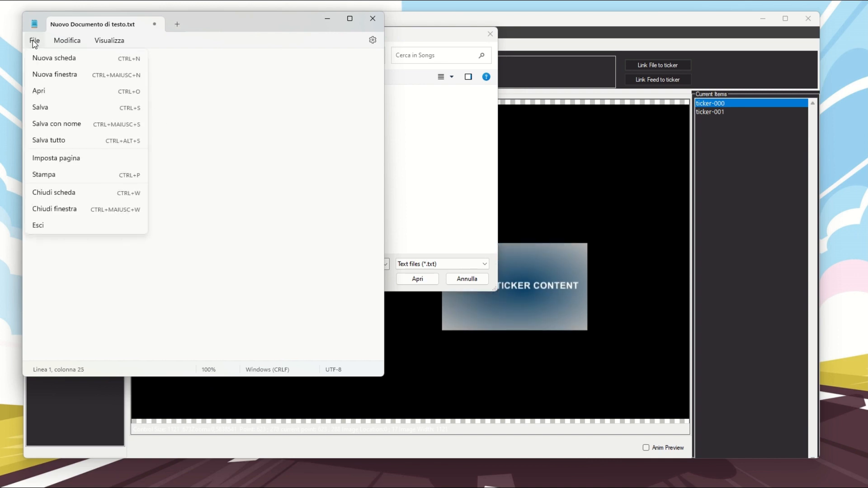
click(49, 107)
click(372, 19)
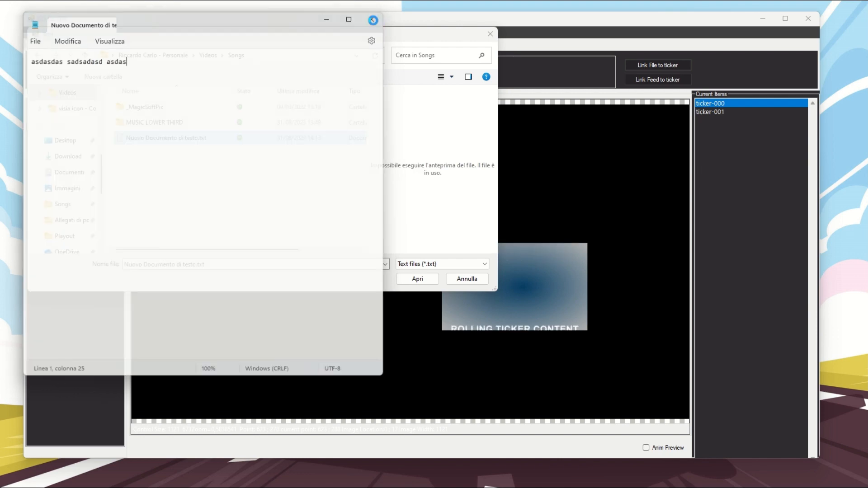
click(418, 279)
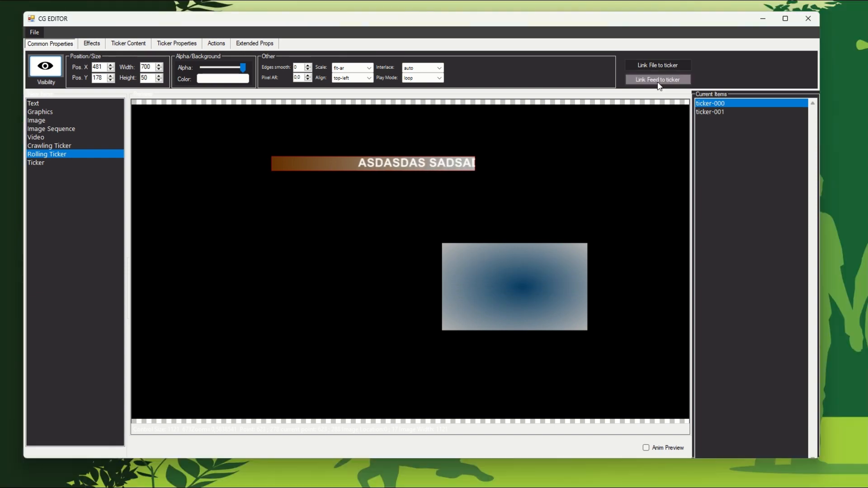
click(657, 79)
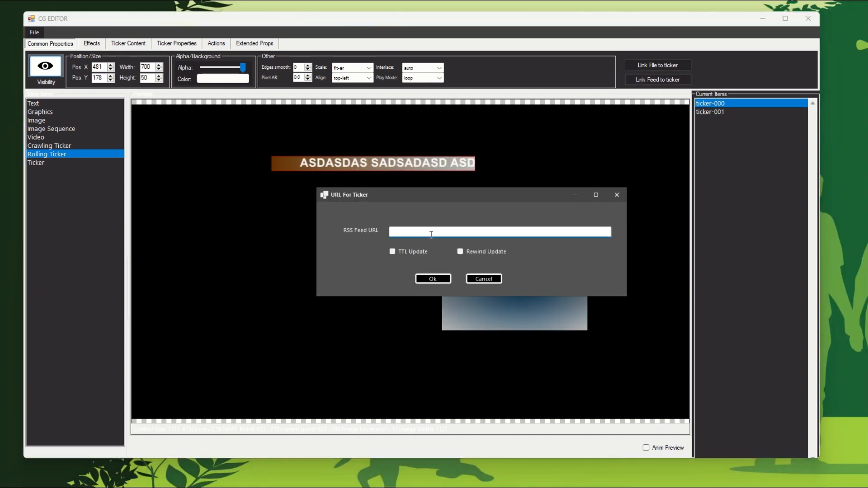
text(https://www.repubblica.it/rss/cronaca/rss2.0.xml)
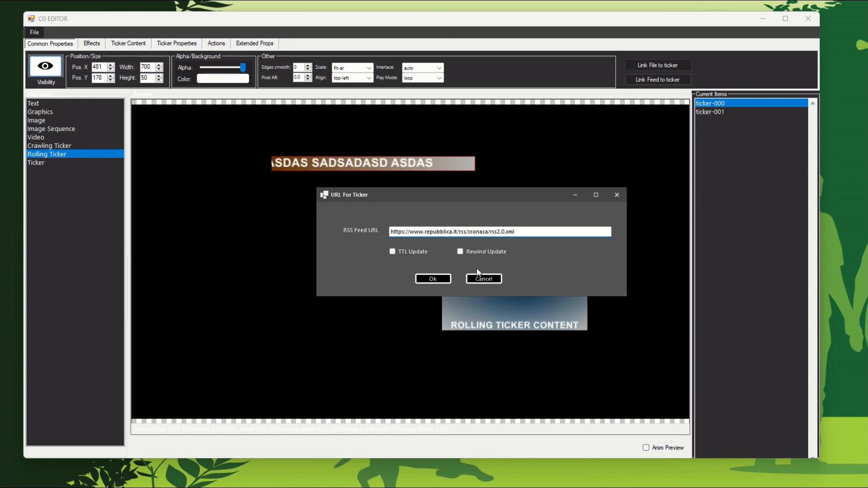
click(433, 279)
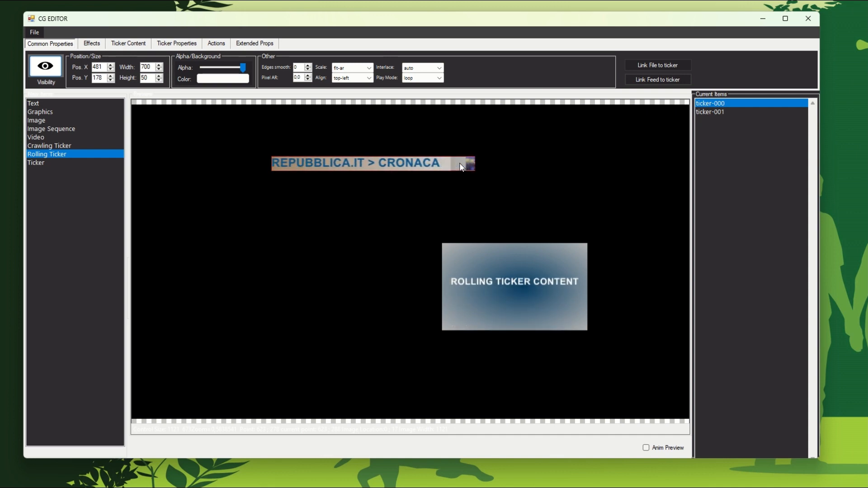
Add a Ticker item to the upper-left area of the empty canvas
click(38, 163)
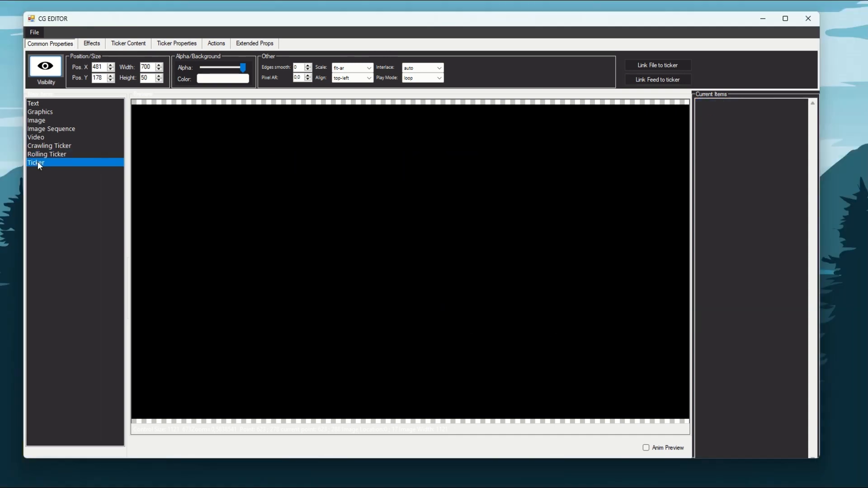
click(294, 185)
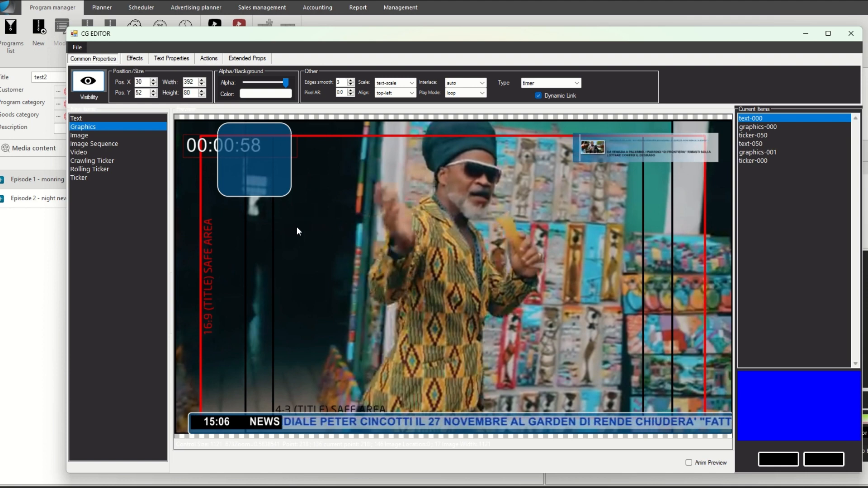
Move the timer text slightly down and right, to about X 40, Y 76
click(209, 59)
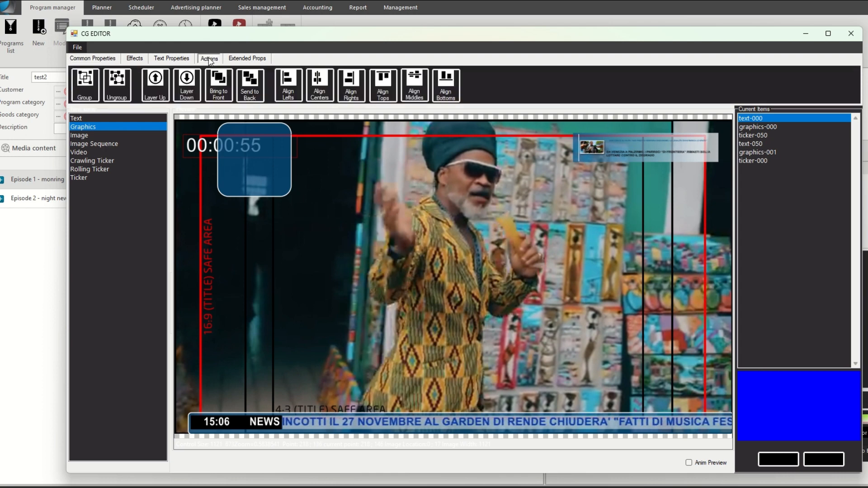
click(250, 59)
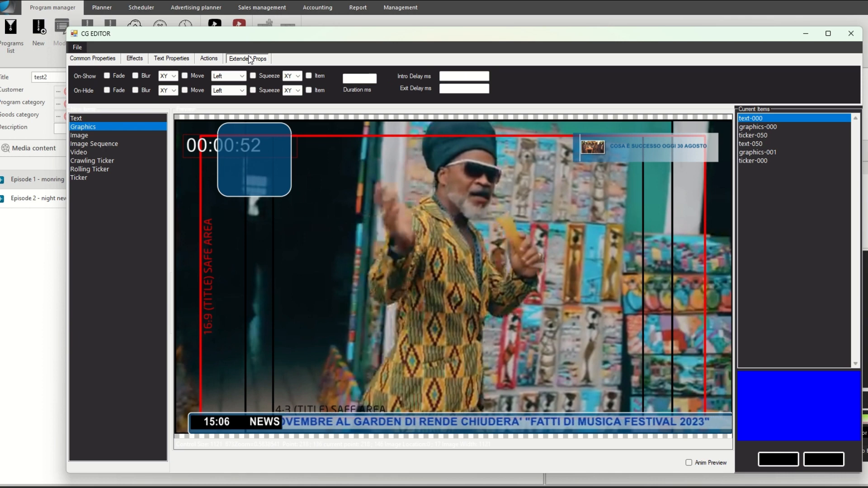
click(209, 60)
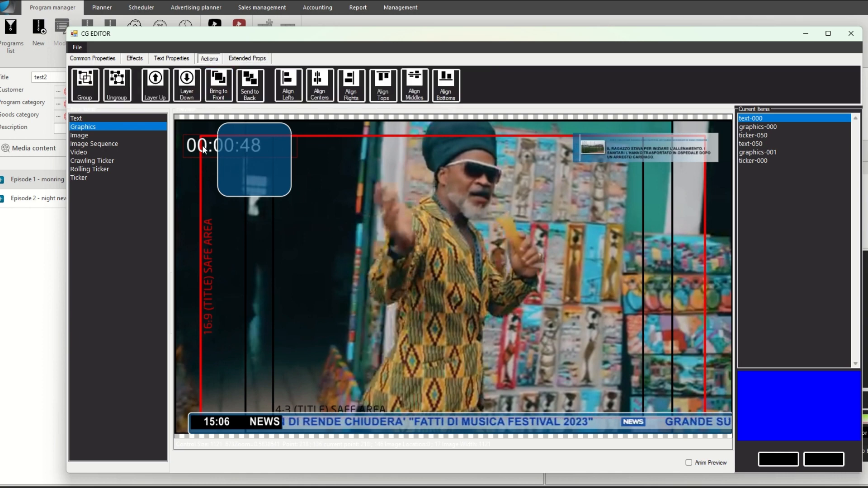
drag(206, 154, 203, 143)
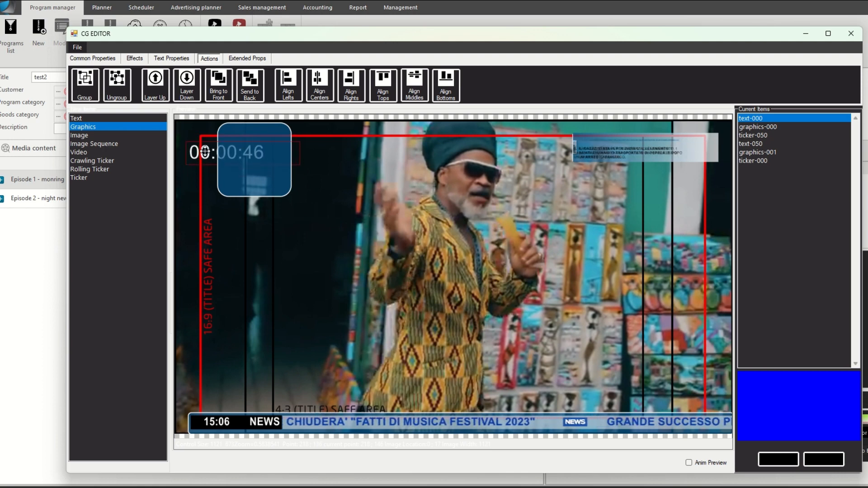
Bring the timer text in front of all other items, and send it to the back again
click(218, 85)
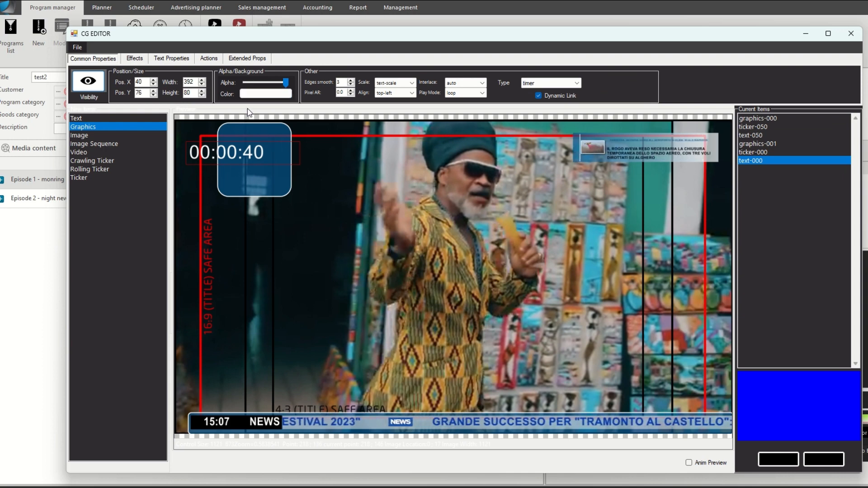
click(210, 60)
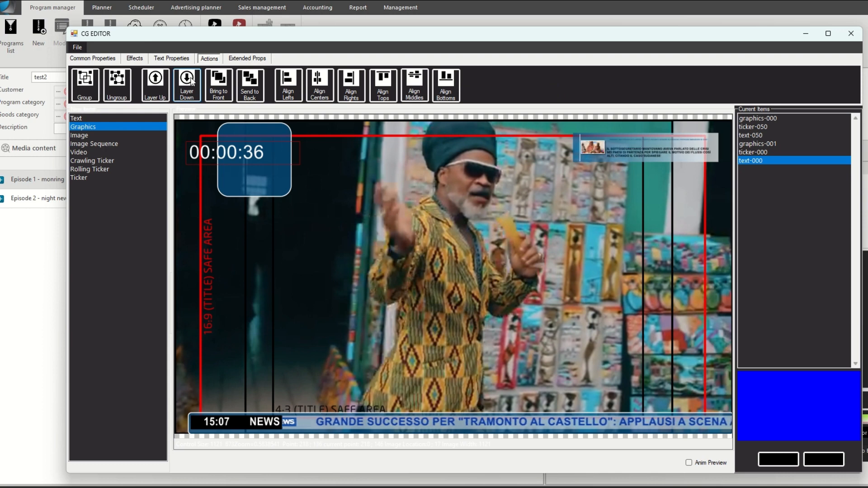
click(243, 85)
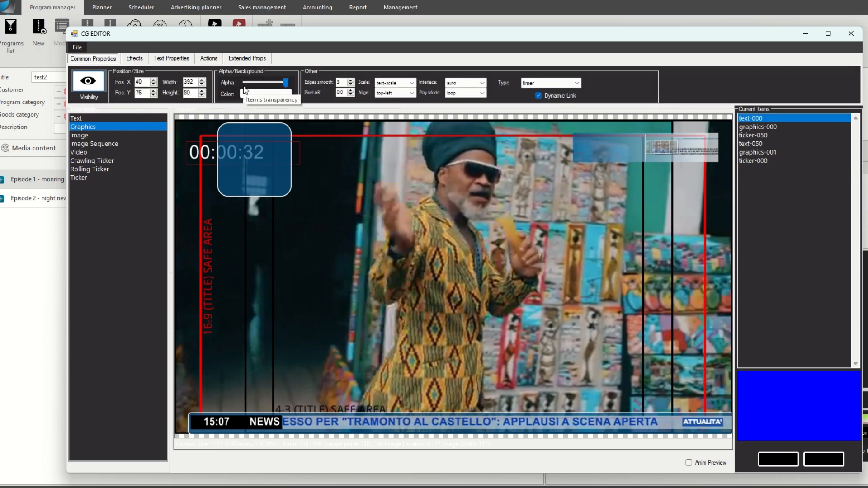
Group the timer text with the blue rounded rectangle and move the group to about X 549, Y 155
click(262, 181)
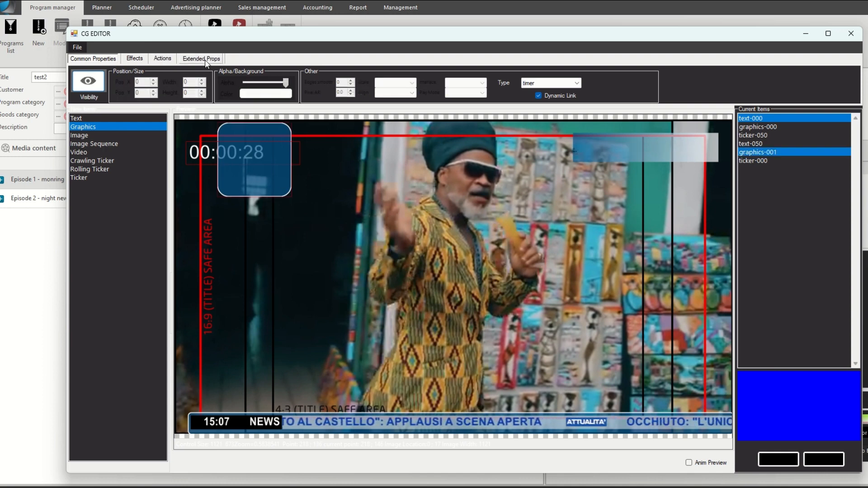
click(205, 59)
click(159, 59)
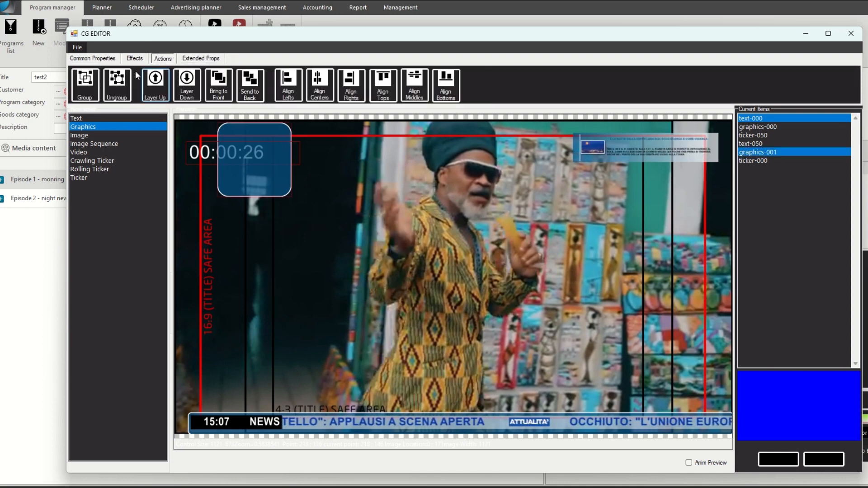
click(84, 90)
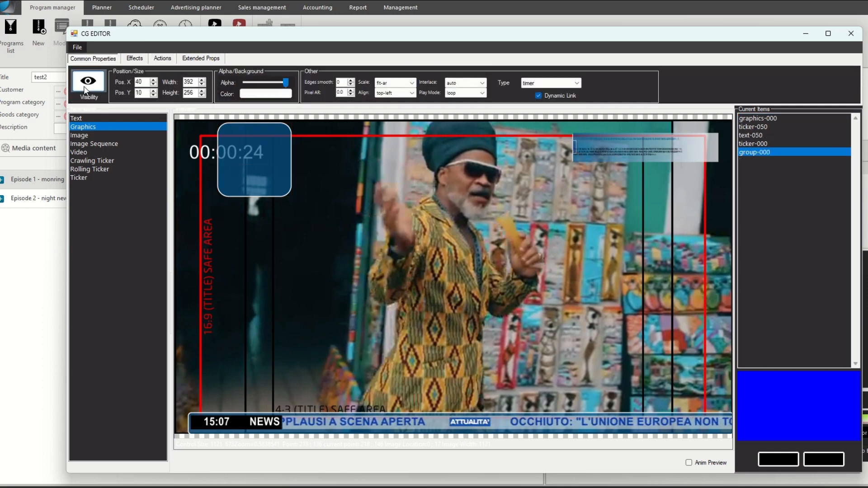
drag(250, 161, 373, 184)
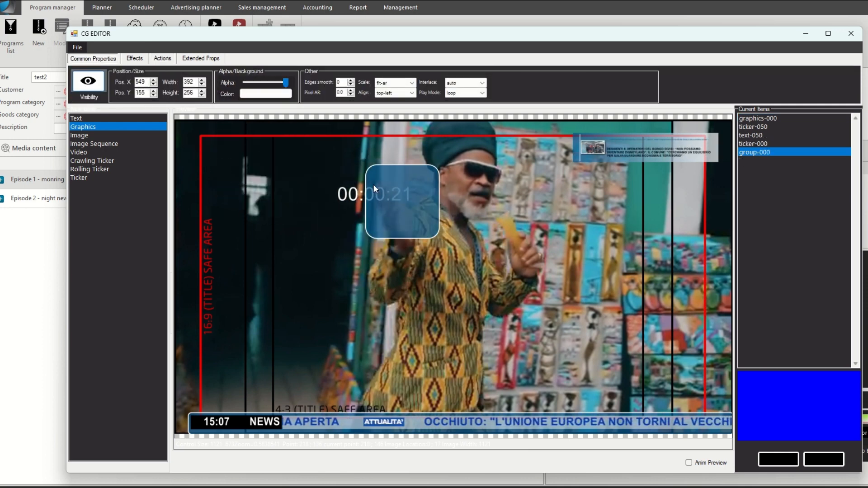
Give the group an on-show Move from Left and an on-hide Squeeze along X, with a duration of 500 ms
click(202, 60)
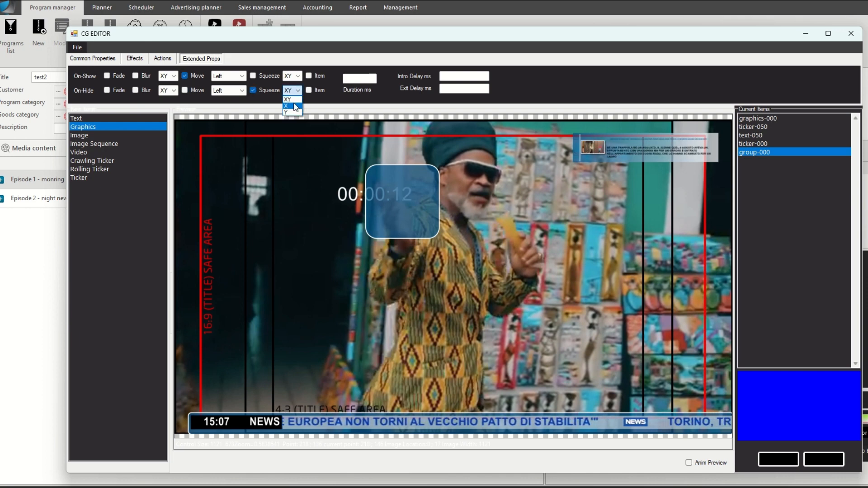
click(296, 107)
click(358, 79)
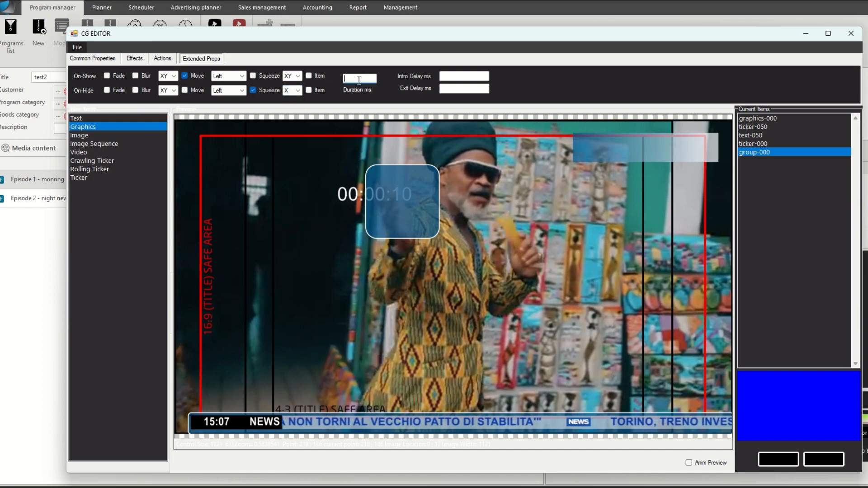
text(500)
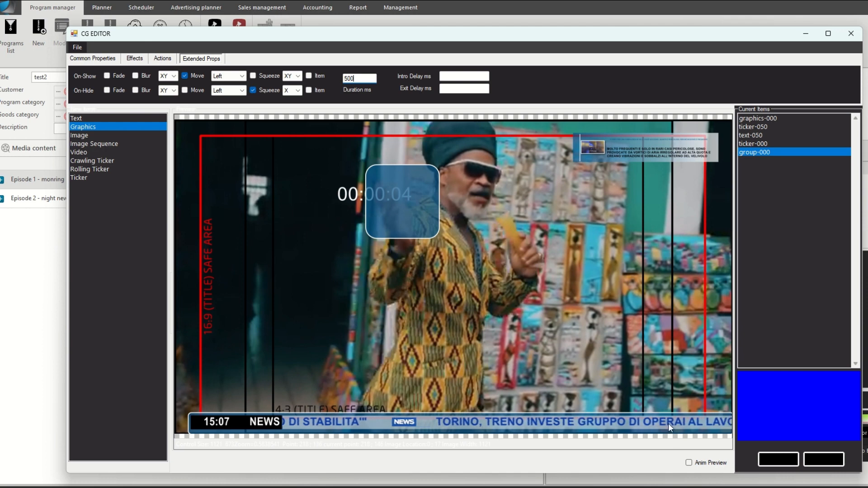
Turn on the animation preview and play the group's show and hide animations
click(689, 463)
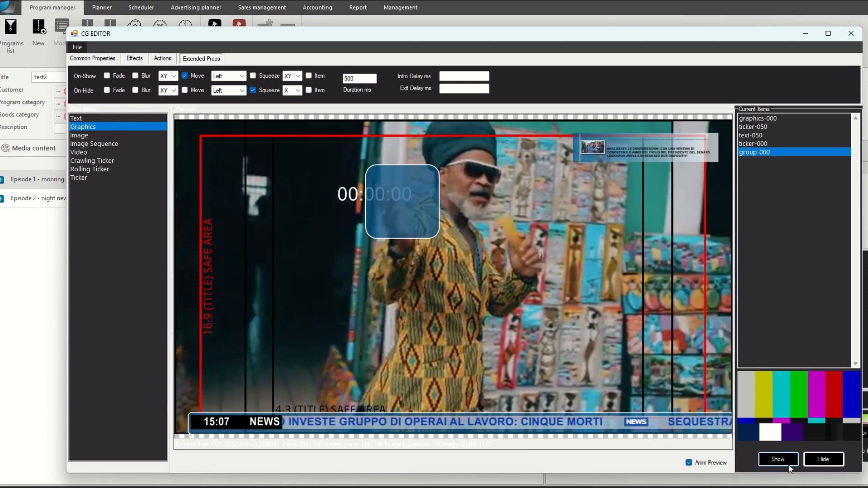
click(820, 455)
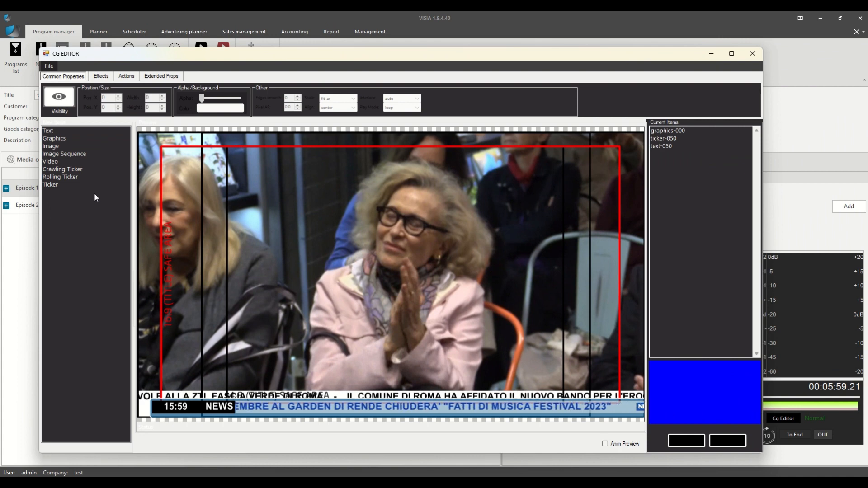
click(49, 66)
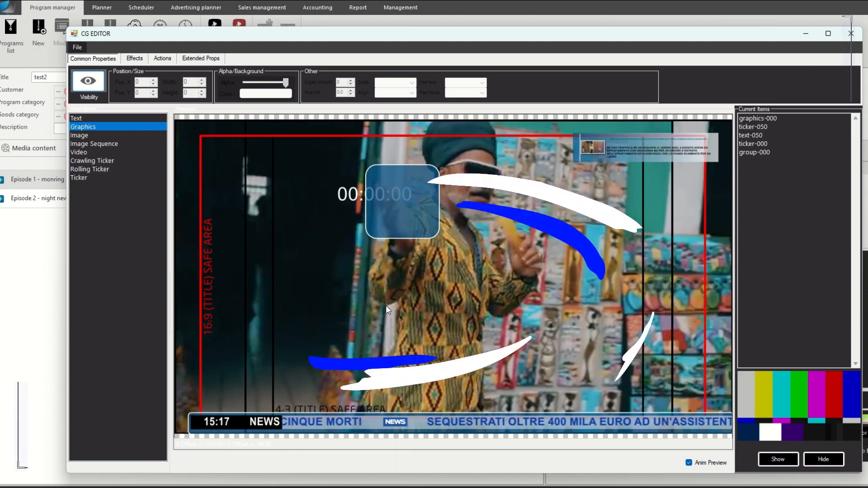
Zoom in on the canvas around the timer group, pan it slightly, and reset the canvas view
scroll(395, 206, up, 3)
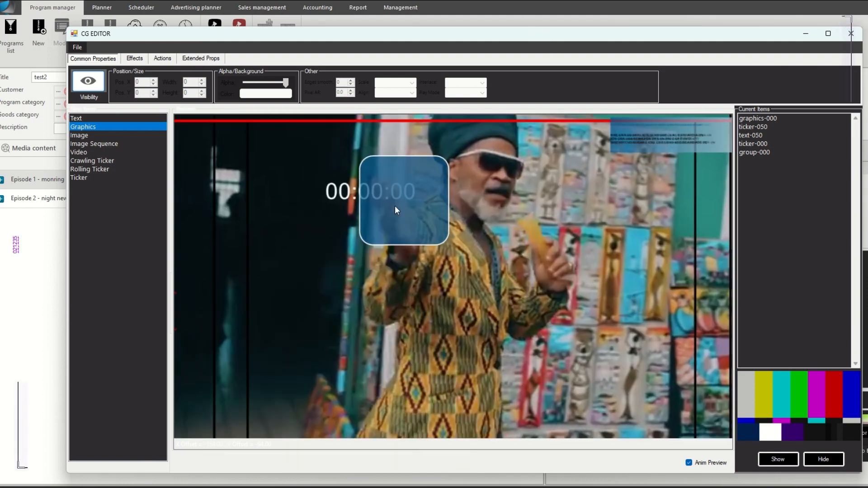
scroll(394, 210, up, 1)
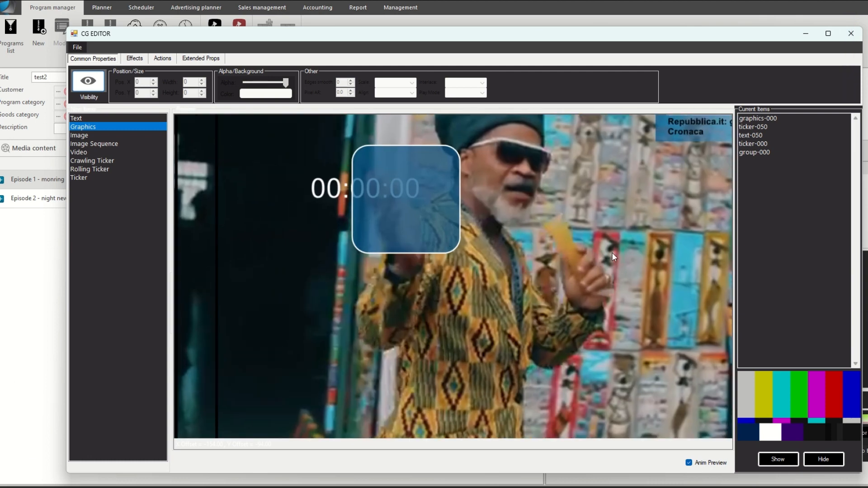
mouse_move(587, 233)
mouse_down()
mouse_move(553, 265)
mouse_move(398, 300)
mouse_move(393, 240)
mouse_move(552, 287)
mouse_move(615, 223)
mouse_move(533, 267)
mouse_move(454, 244)
mouse_move(588, 240)
mouse_up()
right_click(588, 239)
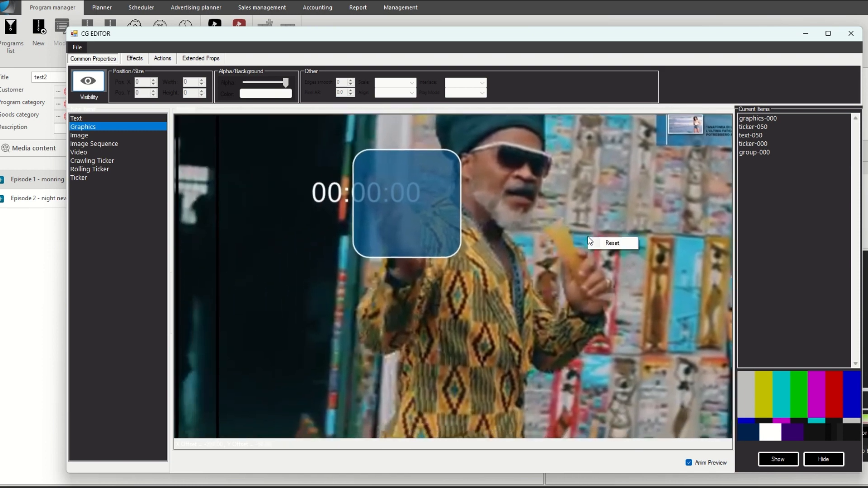
click(612, 242)
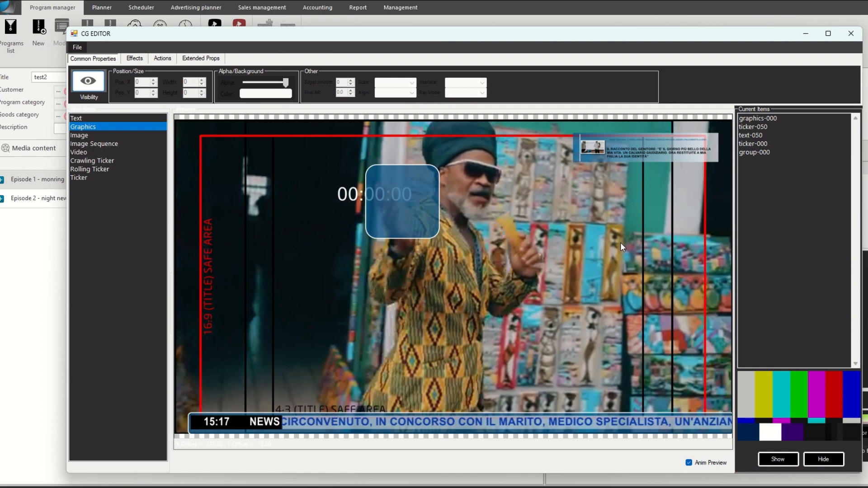